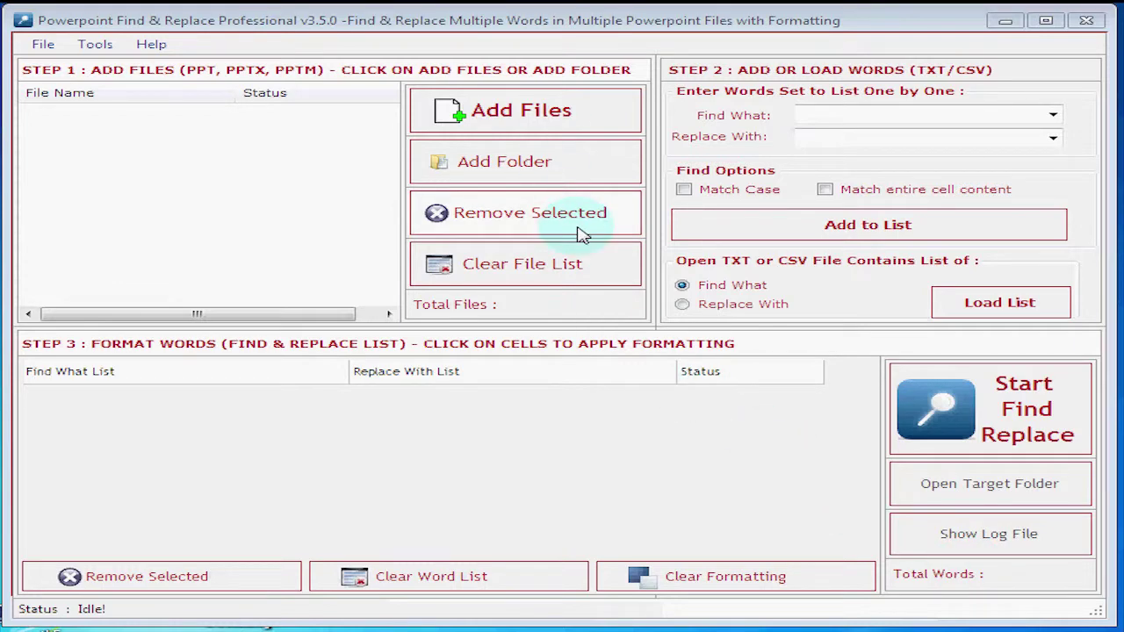
Load all three presentations from the powerpoint folder into the file list (Total Files: 3)
left_click(548, 121)
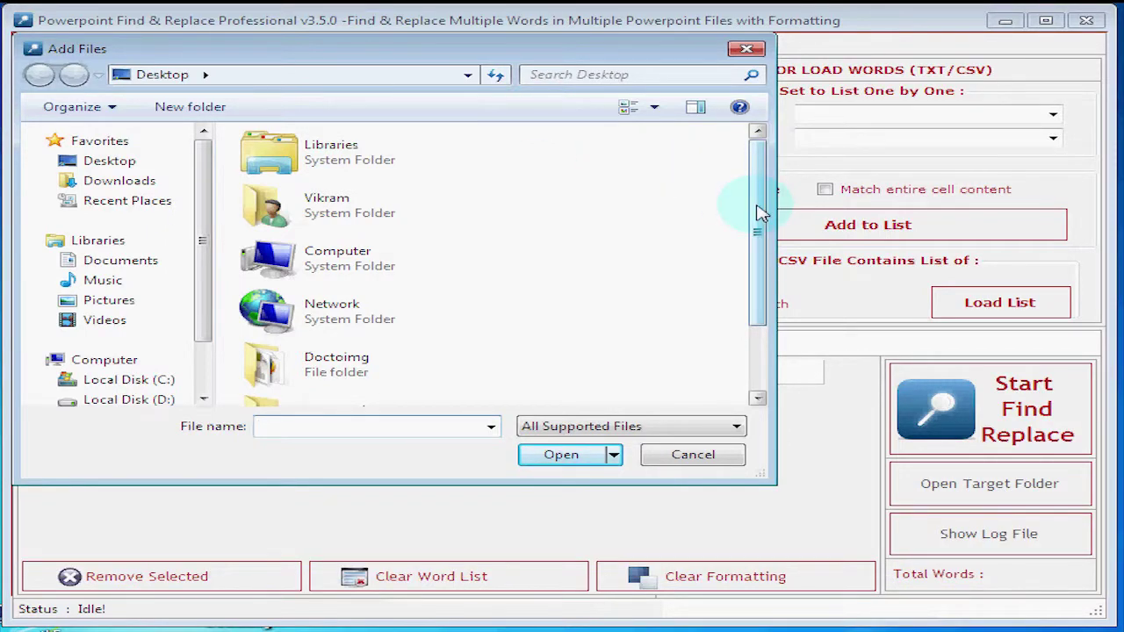
left_click_drag(760, 213, 768, 304)
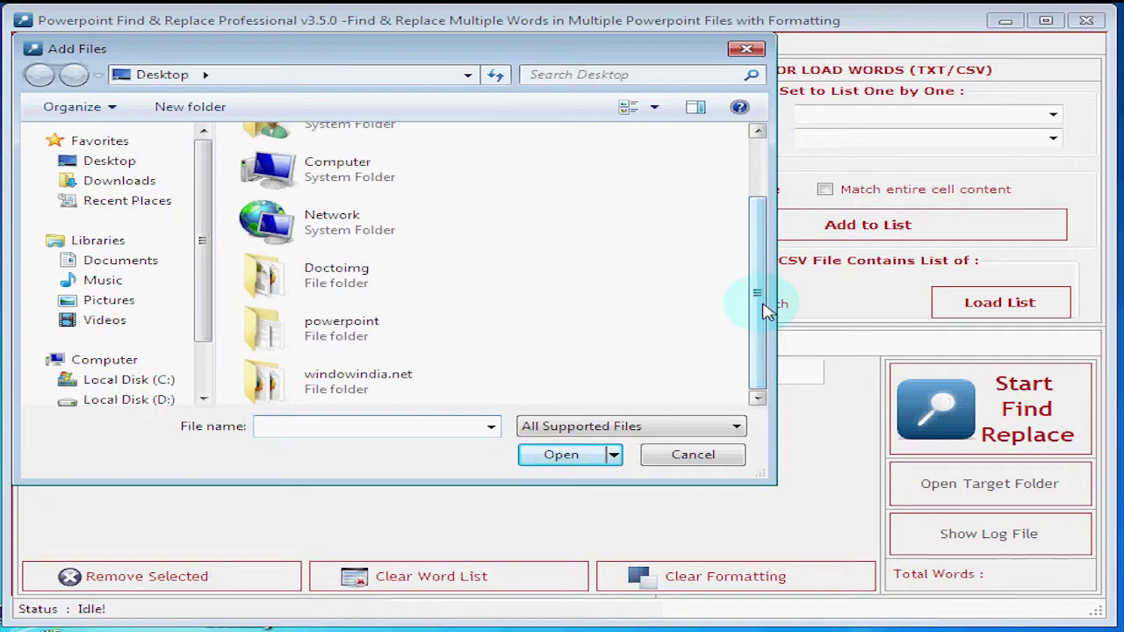
double_click(366, 342)
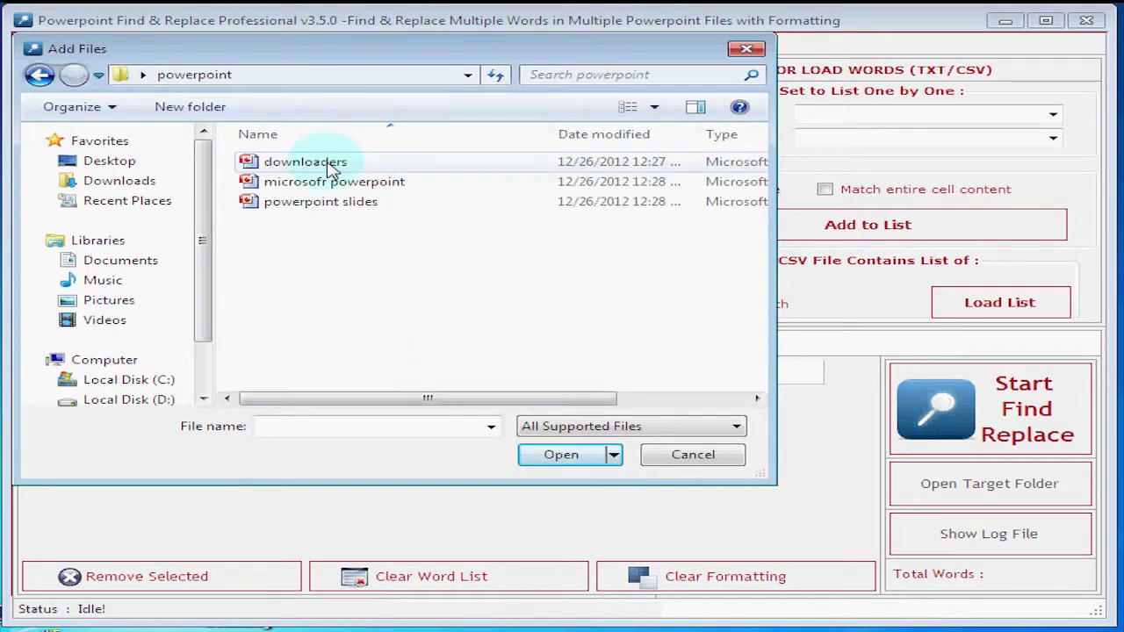
key("ctrl+a")
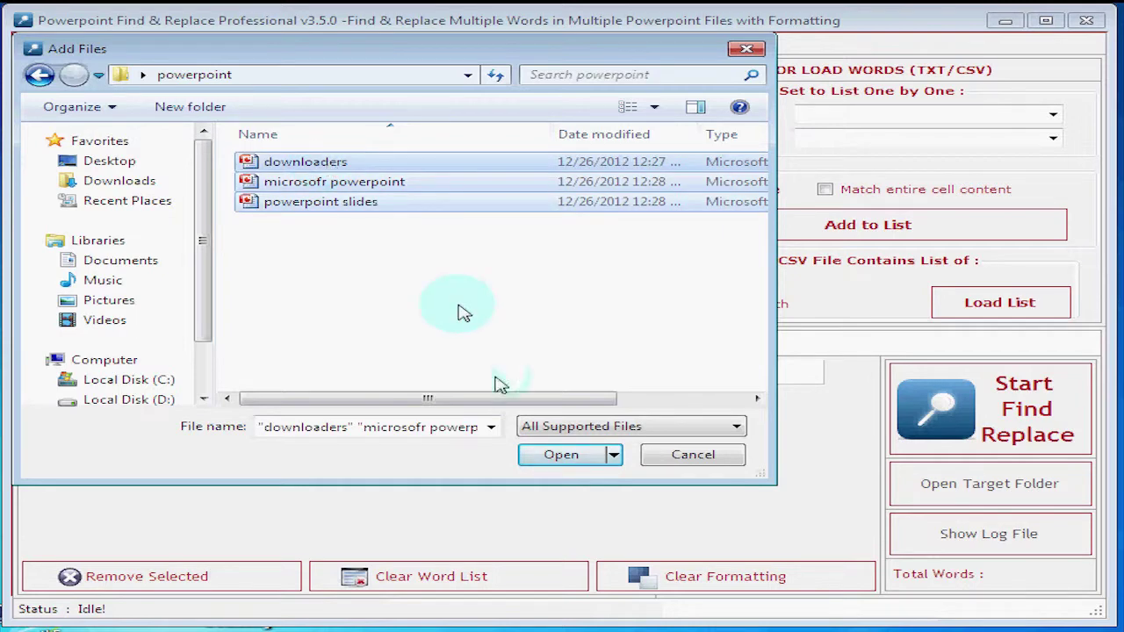
left_click(552, 452)
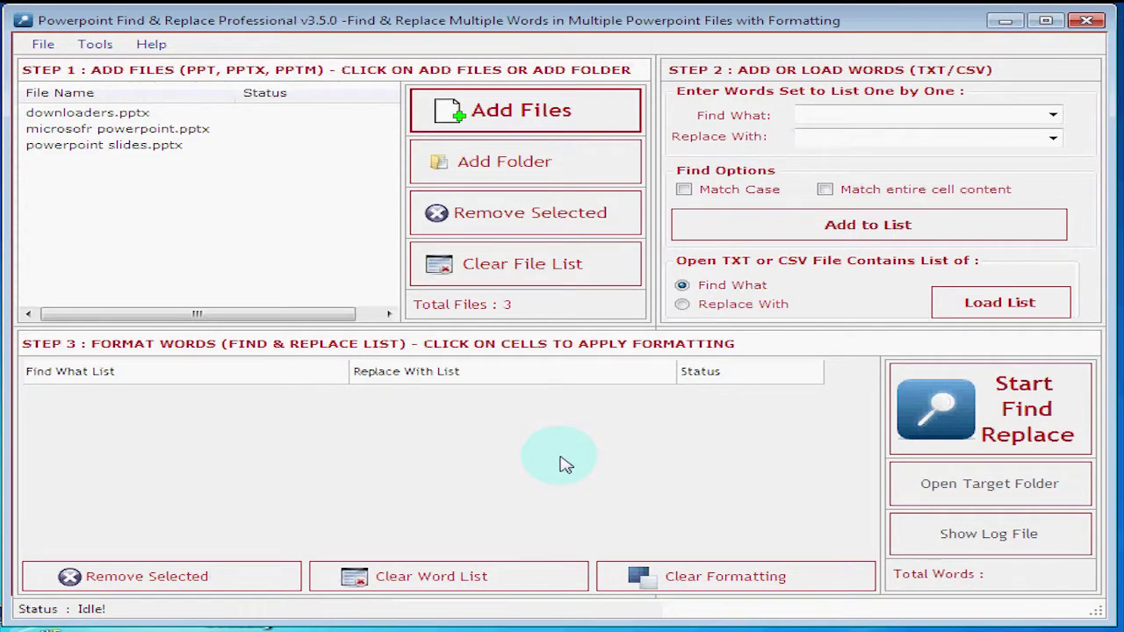
Add the word pair find → search with Match Case on (Total Words: 1)
left_click(810, 114)
type("fi")
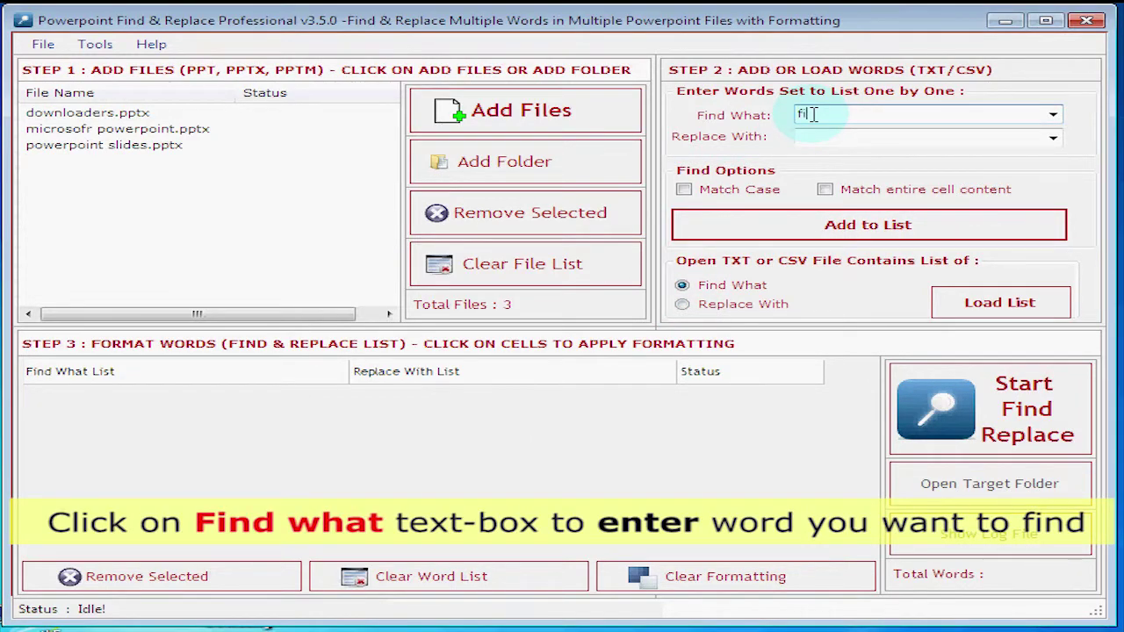
type("led")
left_click(821, 138)
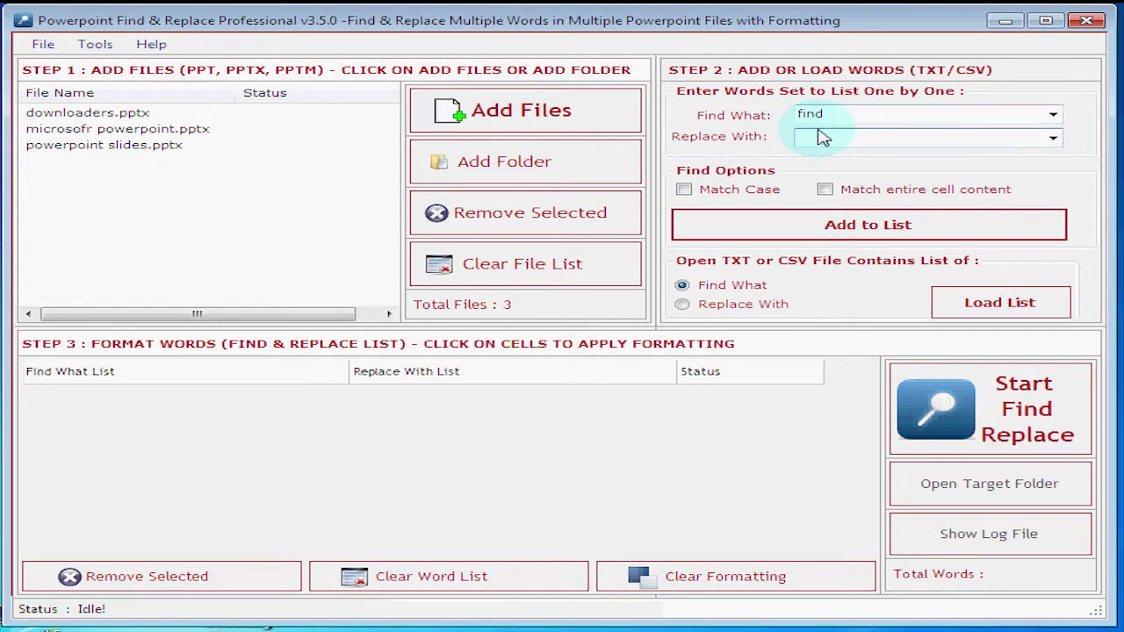
type("search")
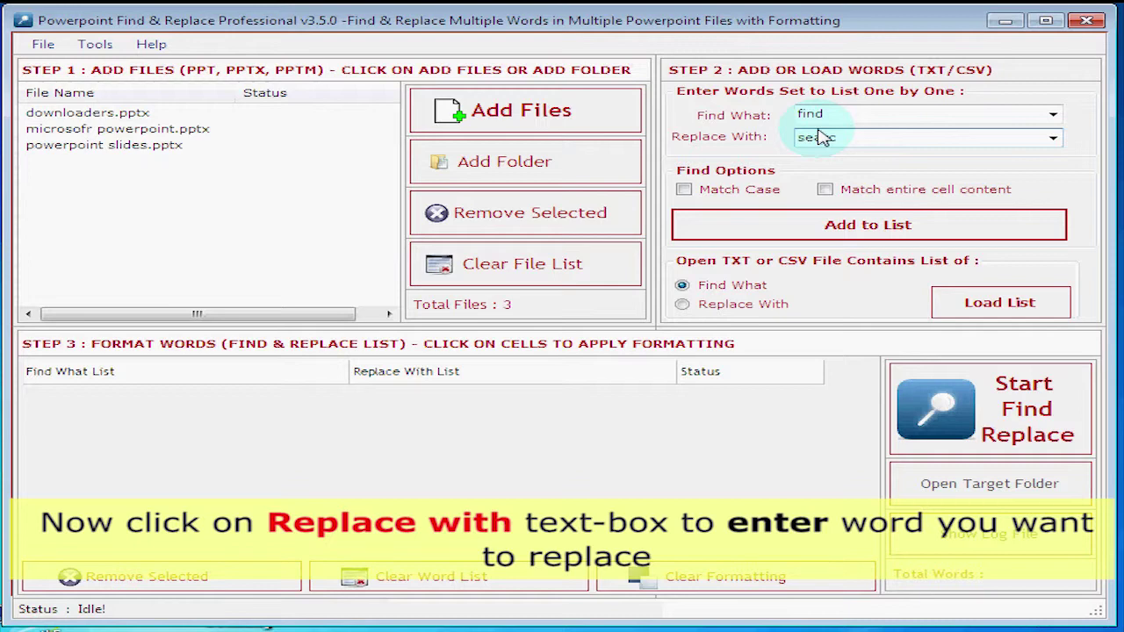
left_click(683, 190)
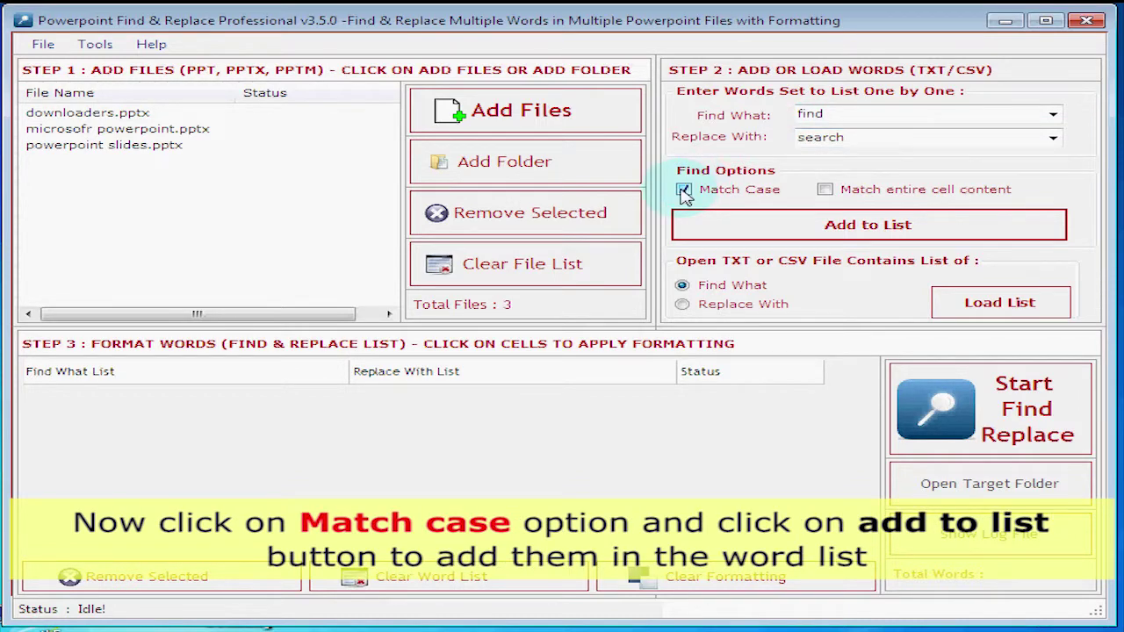
left_click(818, 226)
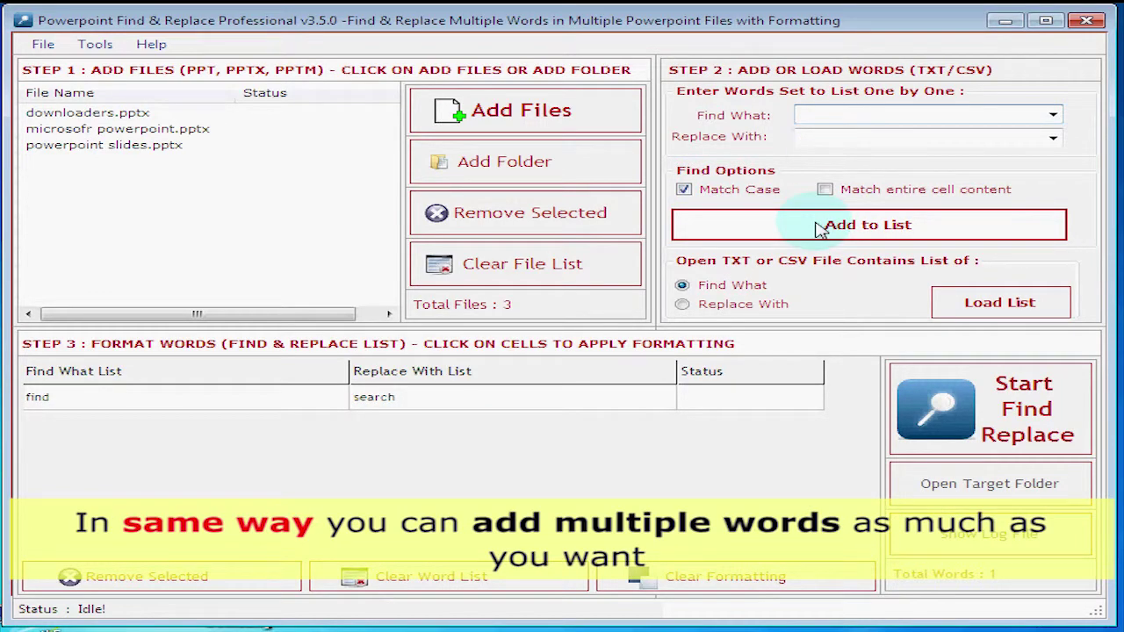
Add the pair replace → change with Match Case turned off
left_click(826, 114)
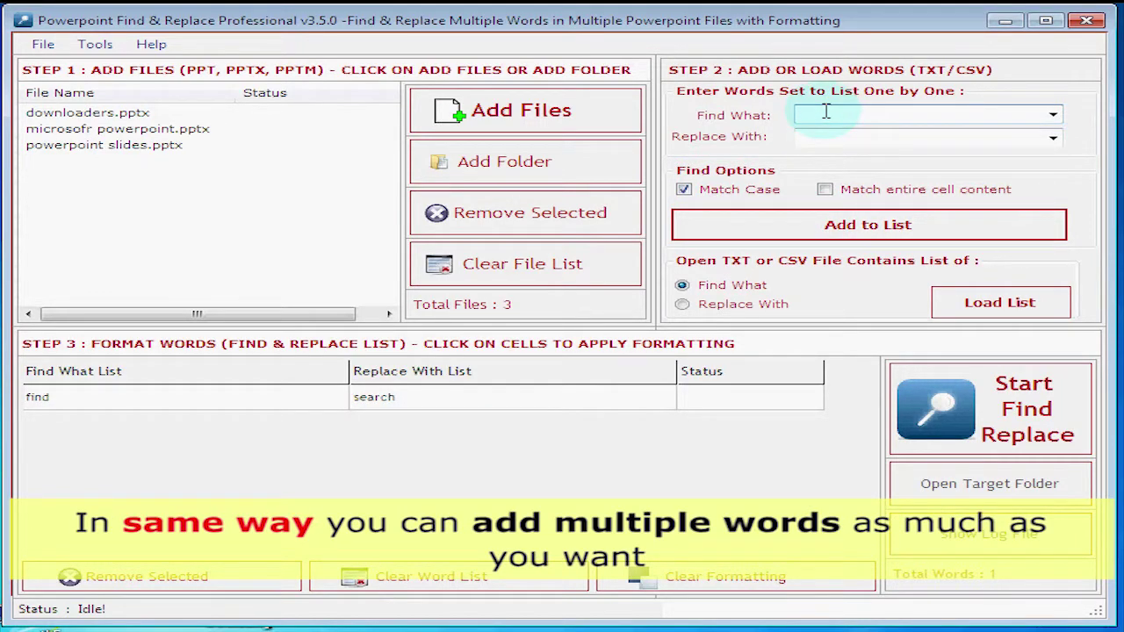
type("replac")
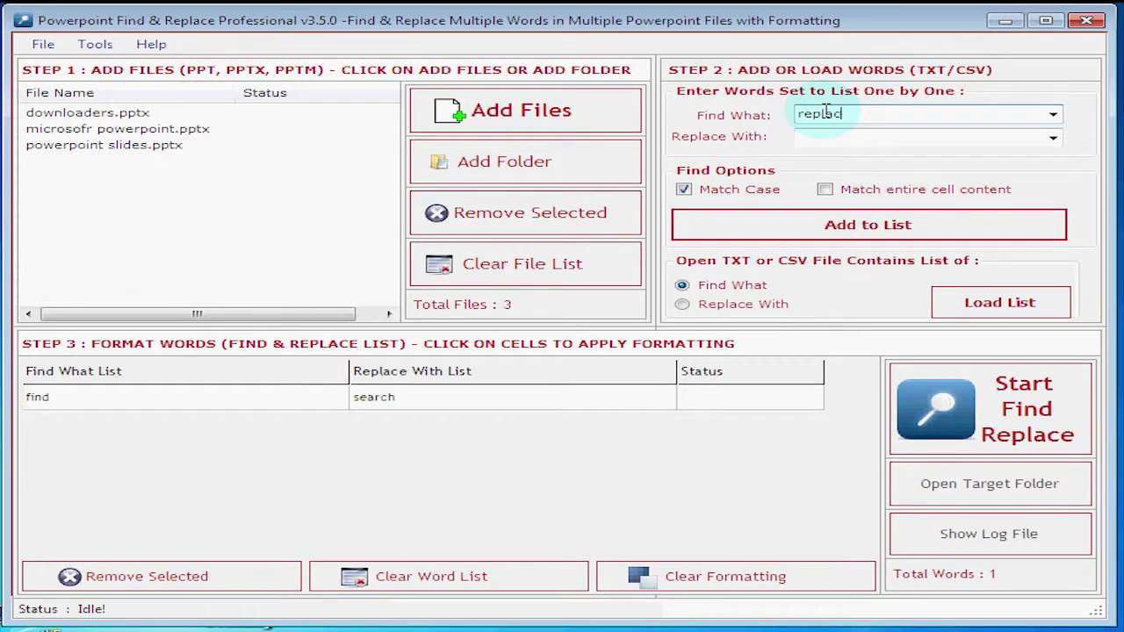
type("e")
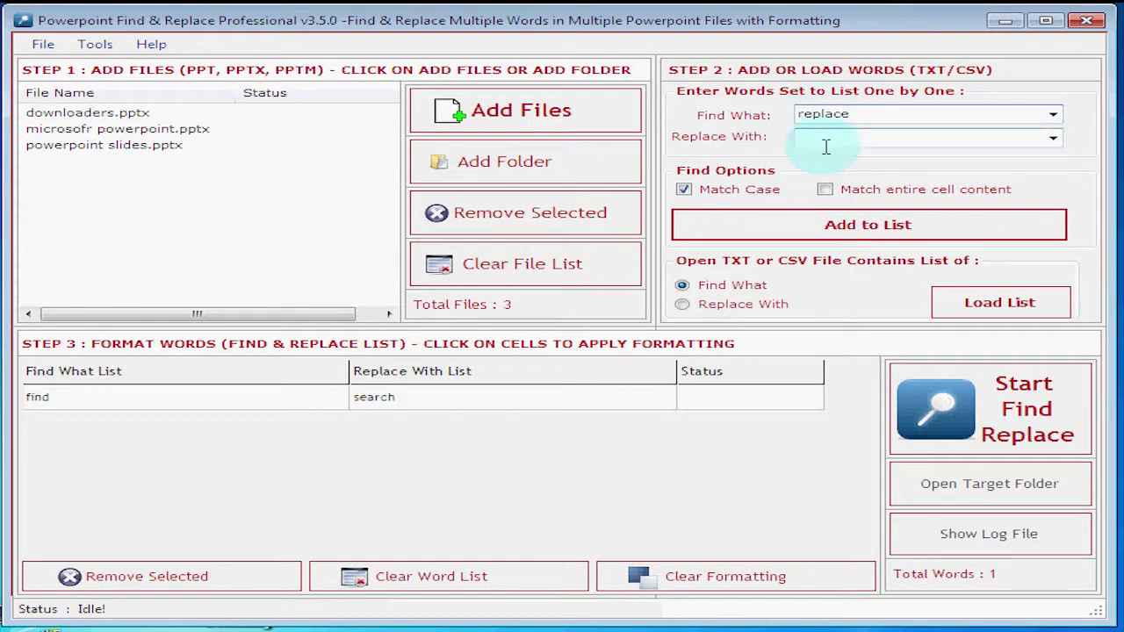
left_click(825, 139)
type("change")
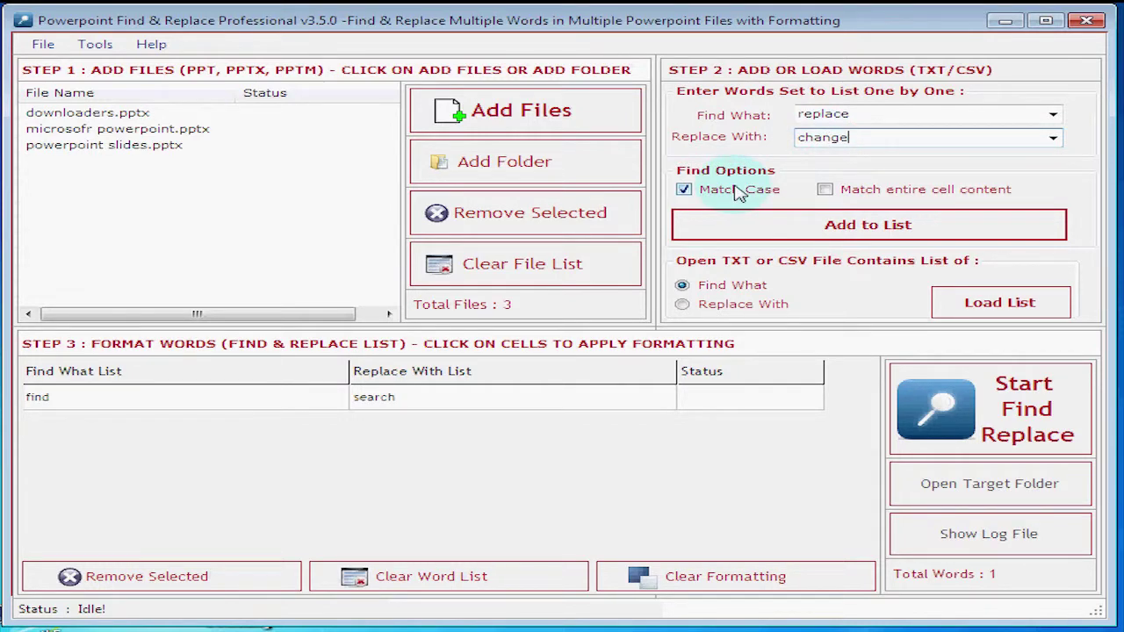
left_click(684, 191)
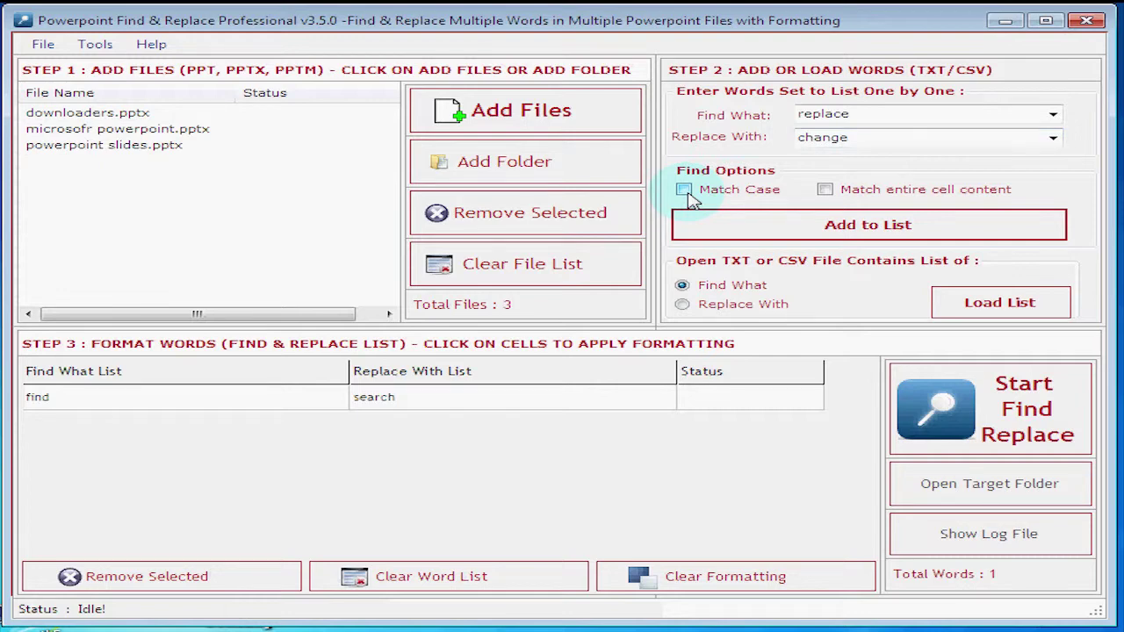
left_click(850, 231)
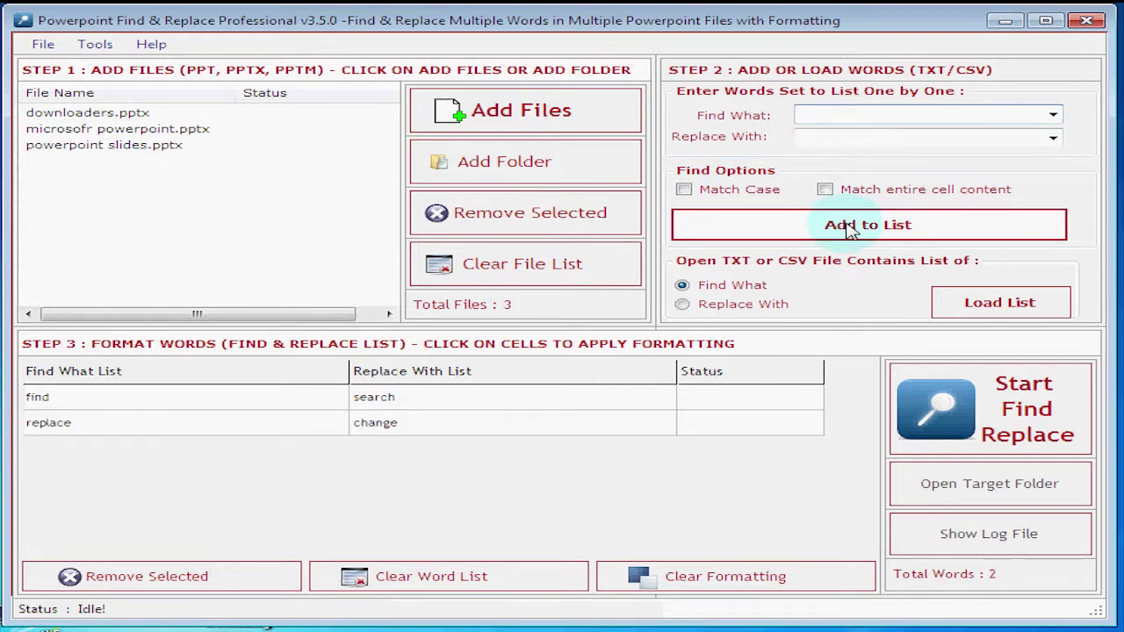
Add the case-sensitive pair to → the, bringing the list to three pairs
left_click(848, 114)
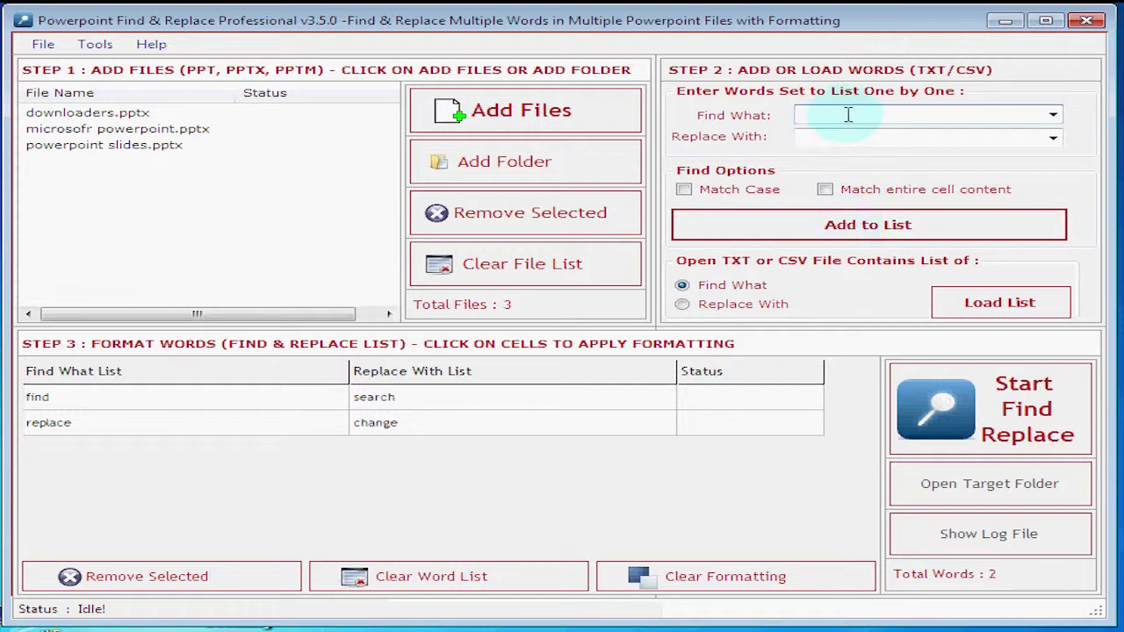
type("to")
left_click(848, 136)
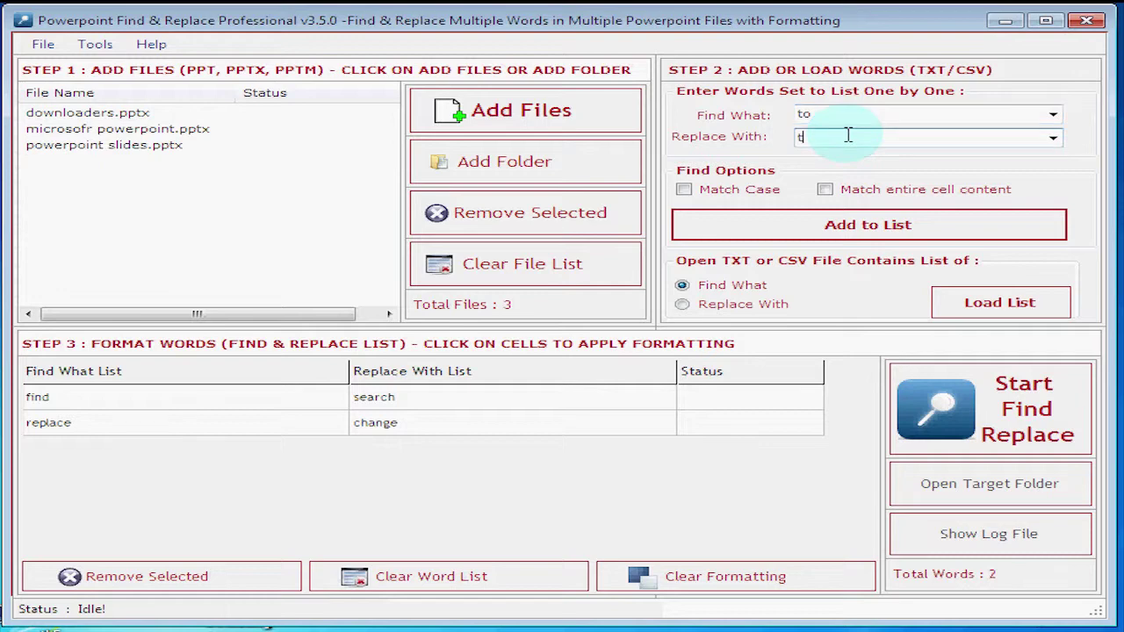
type("the")
left_click(685, 190)
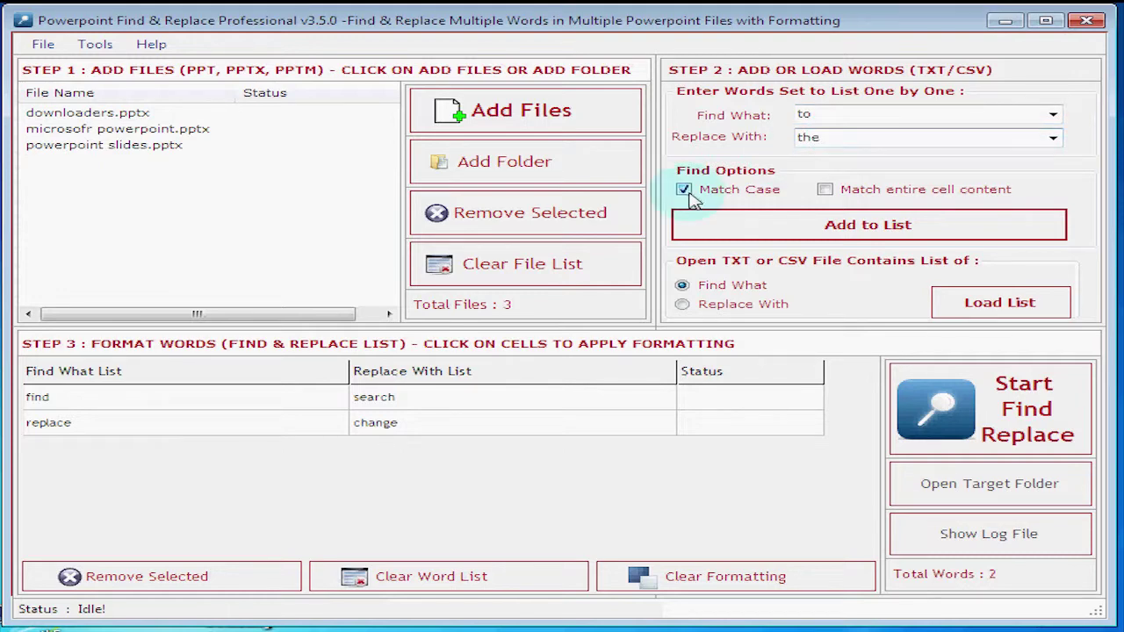
left_click(887, 226)
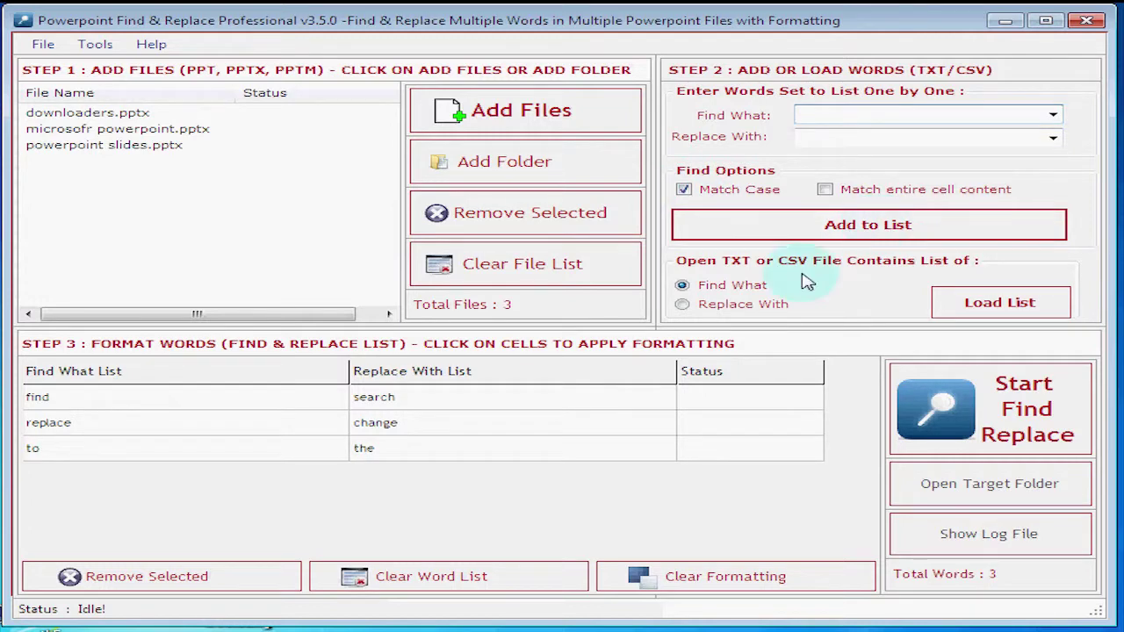
Give the replacement word search bold formatting and the Verdana font
left_click(425, 408)
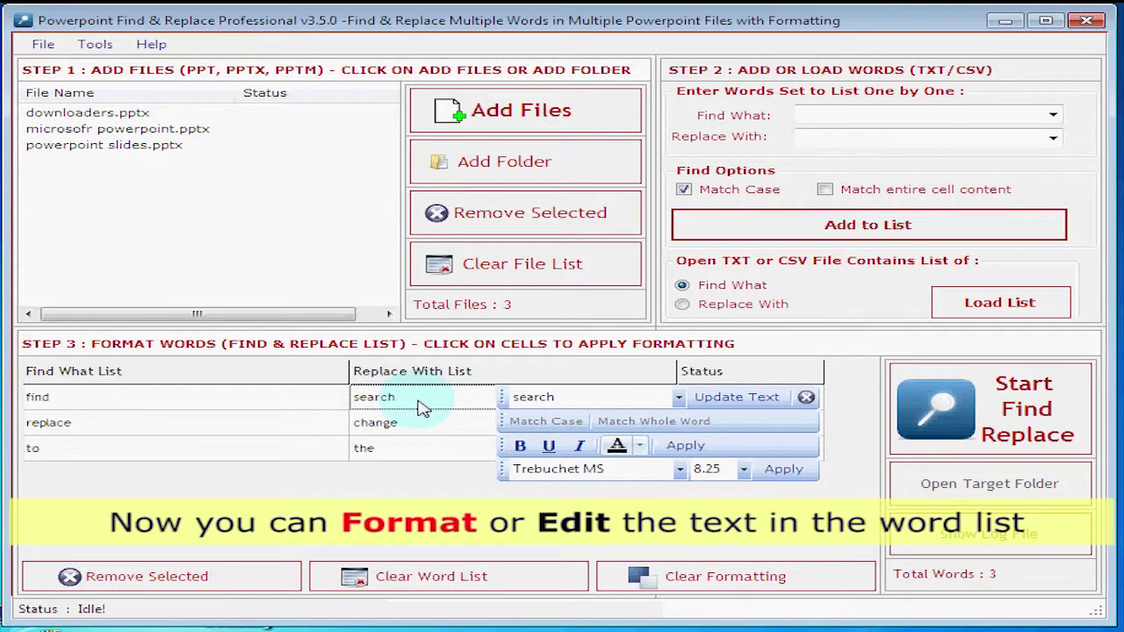
left_click(521, 450)
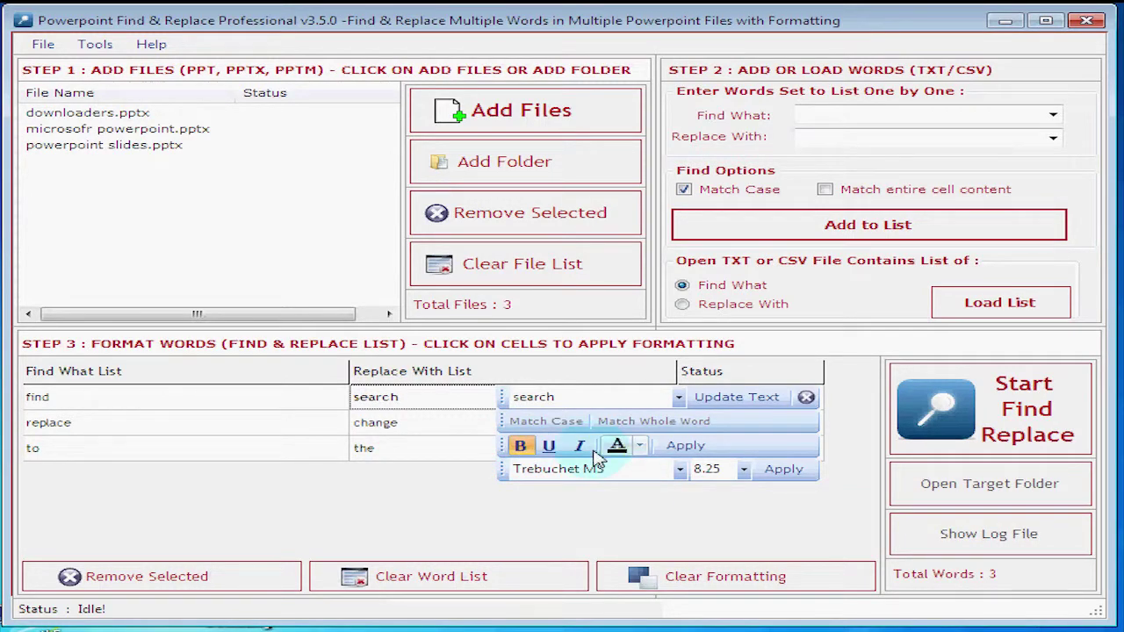
left_click(640, 446)
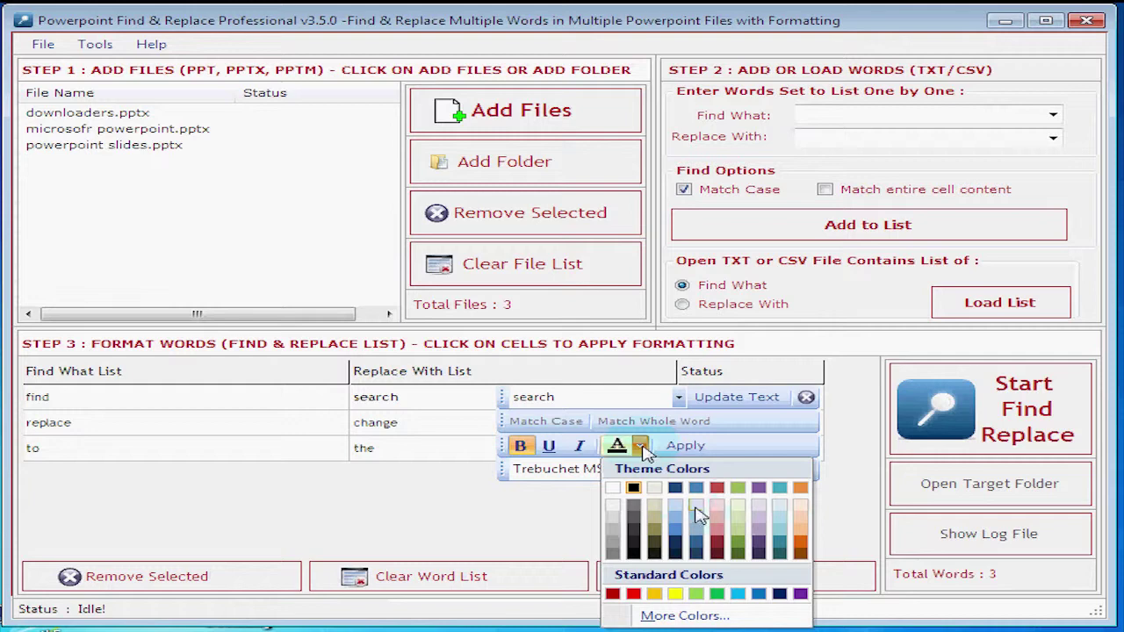
left_click(715, 536)
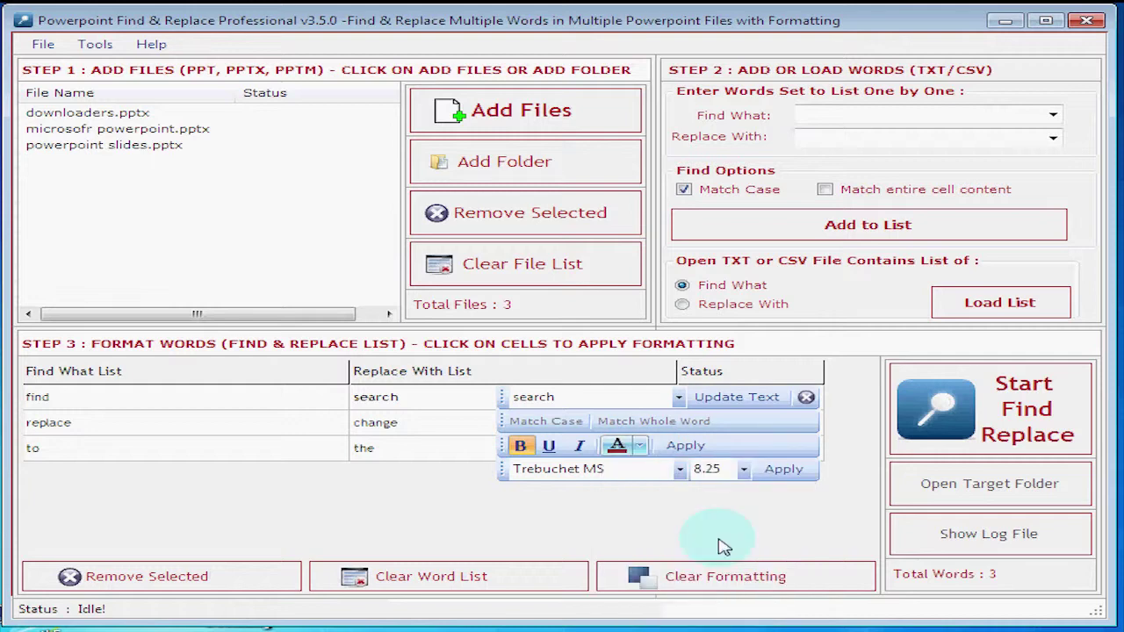
left_click(682, 470)
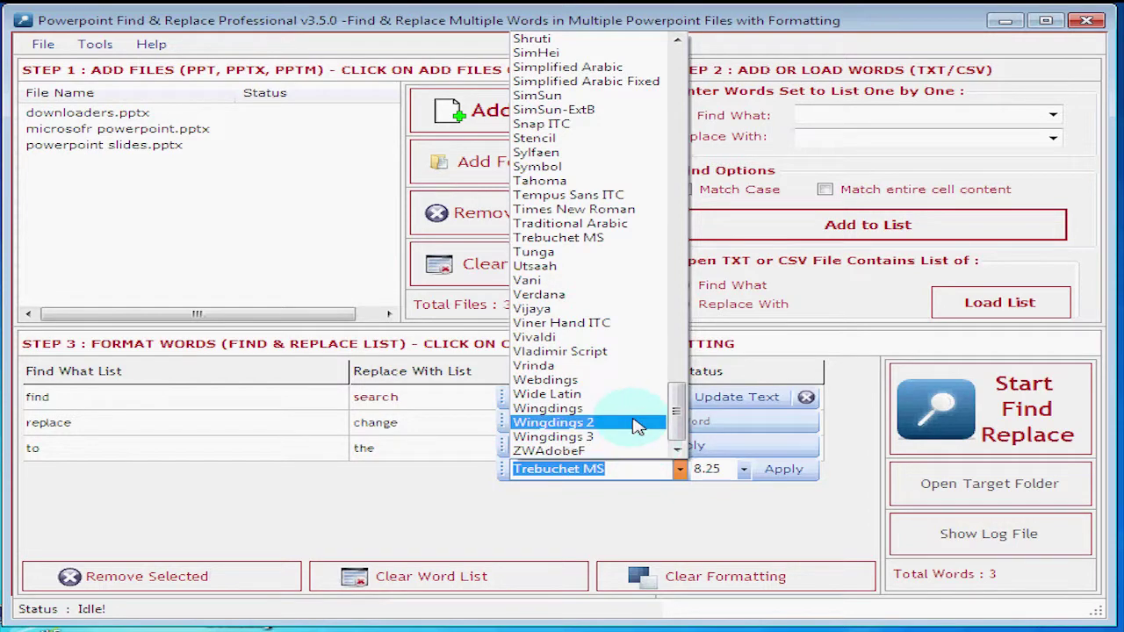
left_click(604, 296)
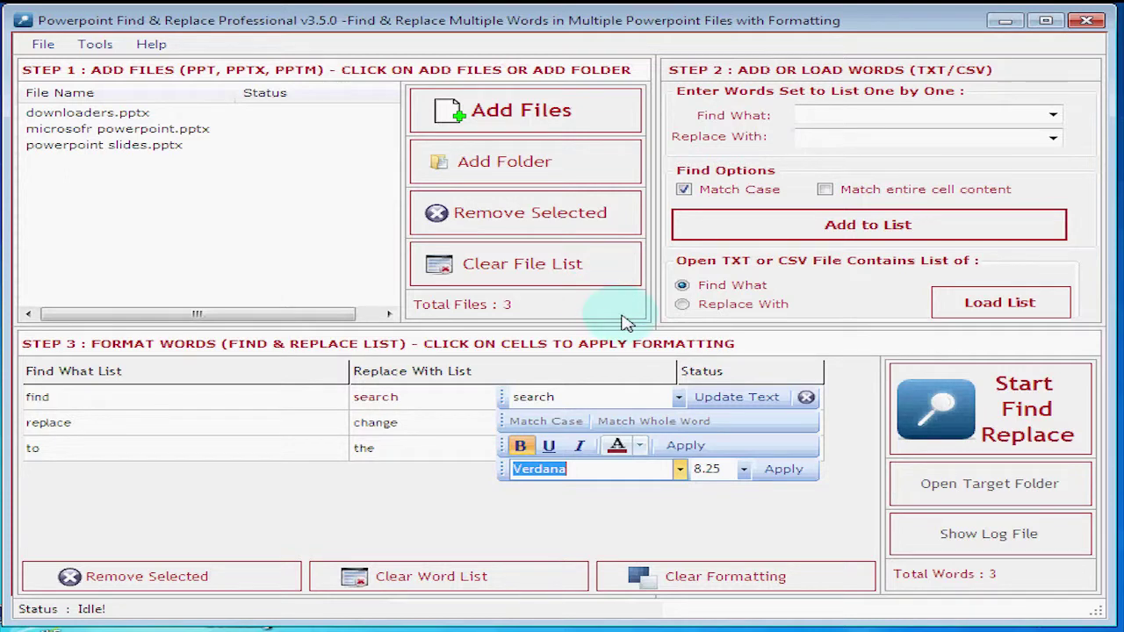
left_click(783, 469)
left_click(787, 471)
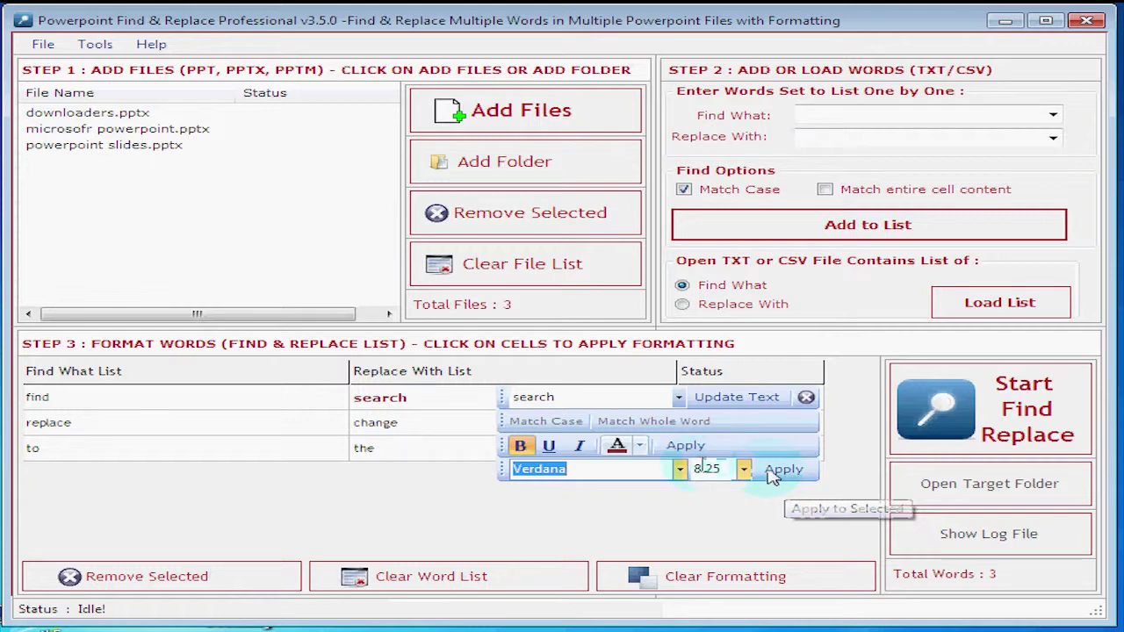
left_click(508, 441)
left_click(453, 424)
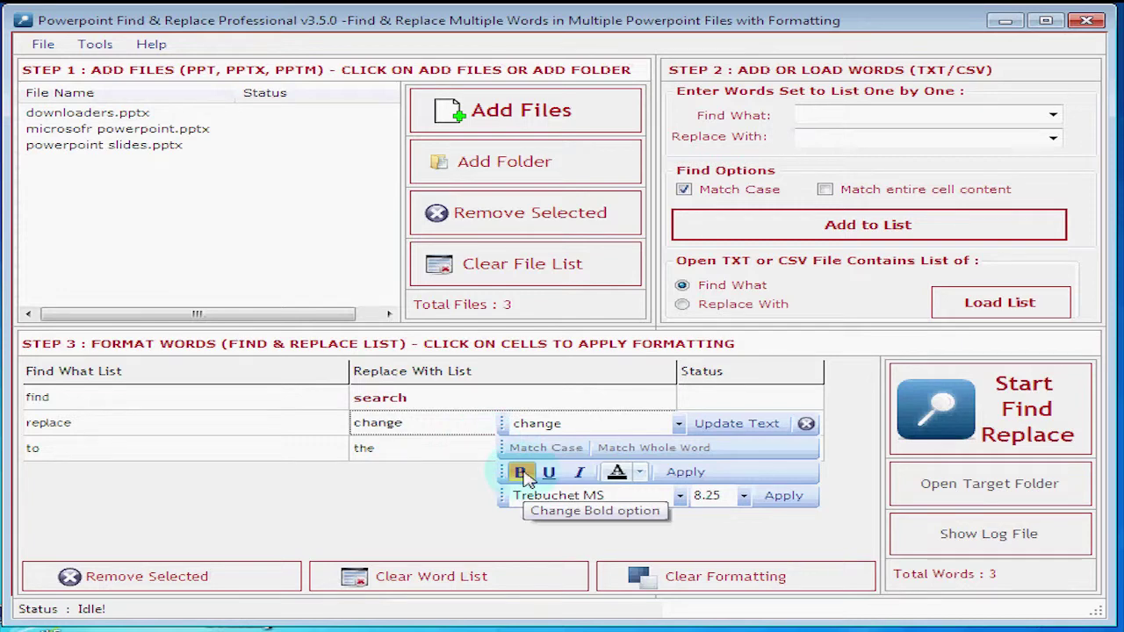
Add underline, yellow text colour and the Verdana font to the bold replacement change
left_click(550, 474)
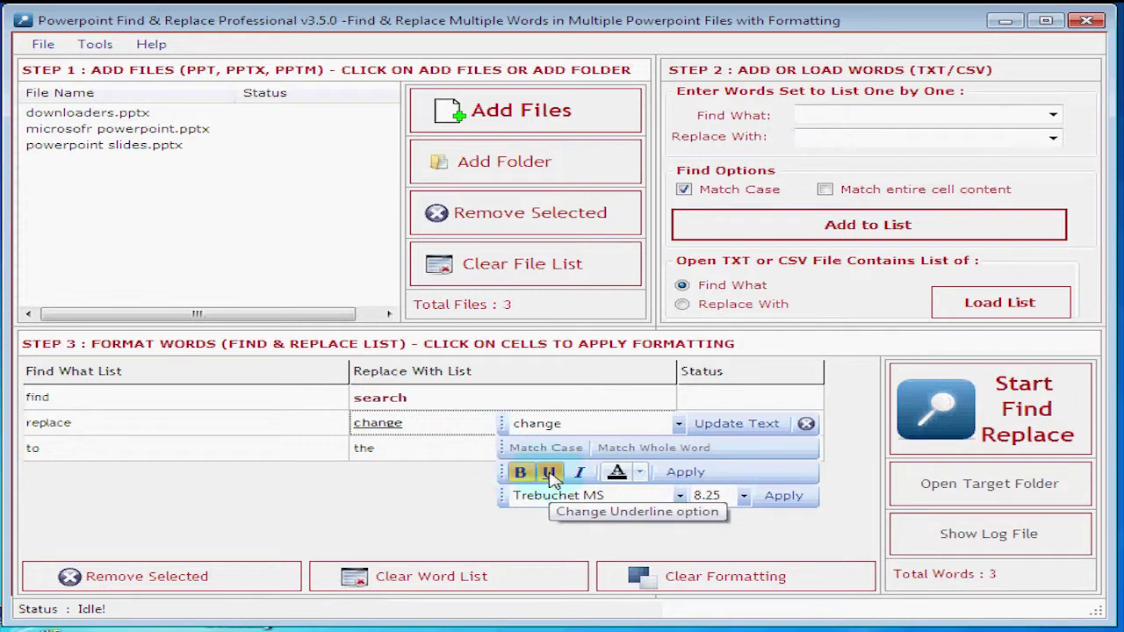
left_click(640, 474)
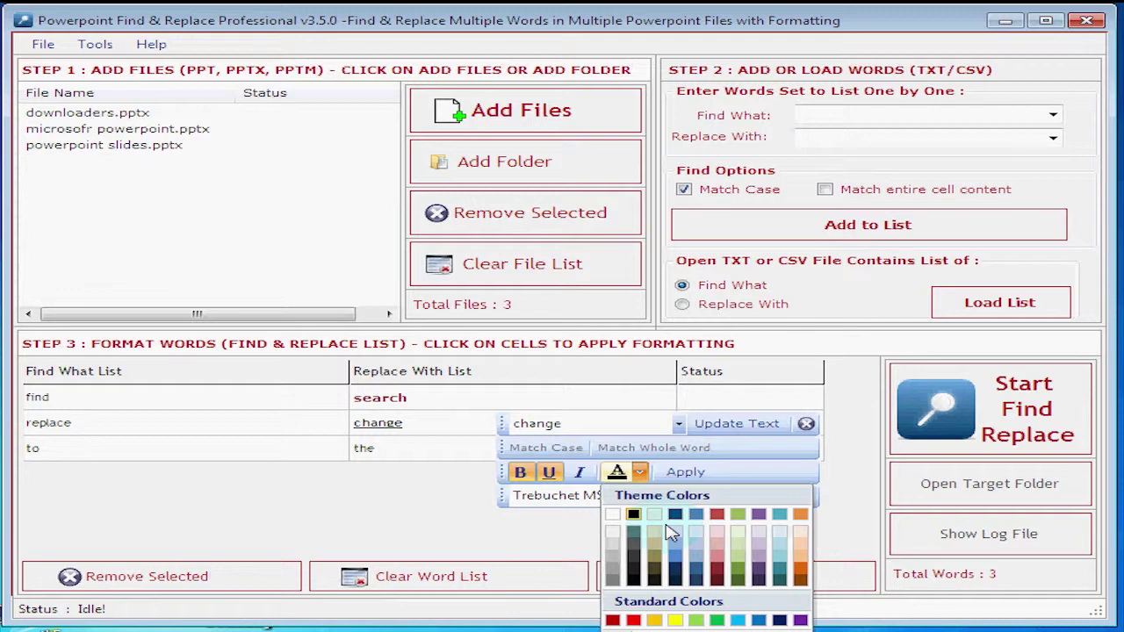
left_click(678, 620)
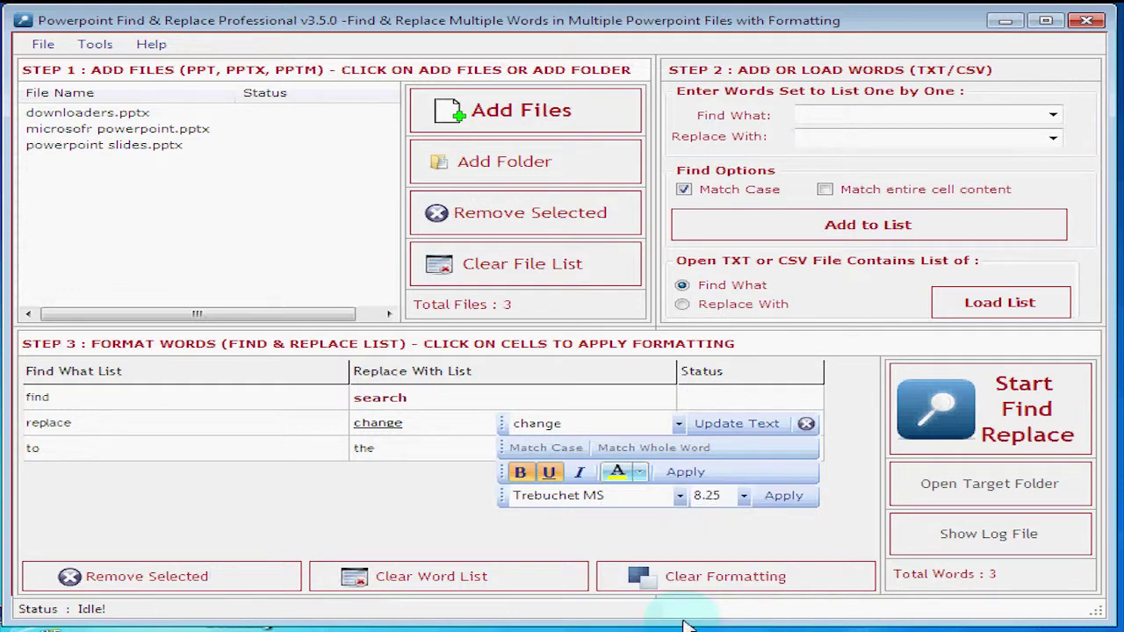
left_click(687, 479)
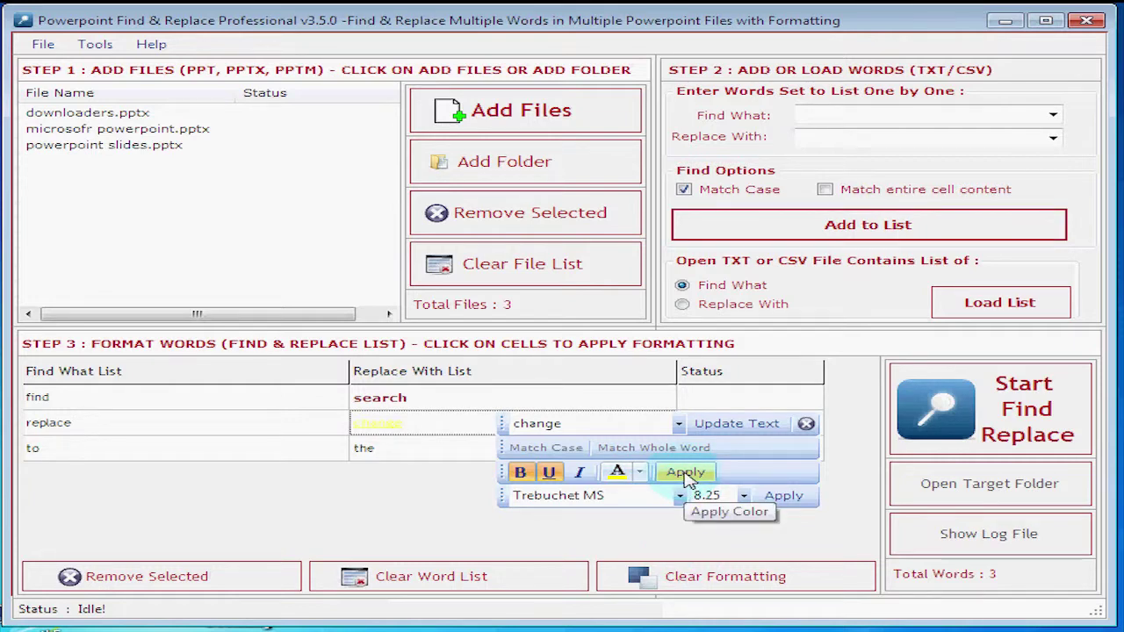
left_click(680, 497)
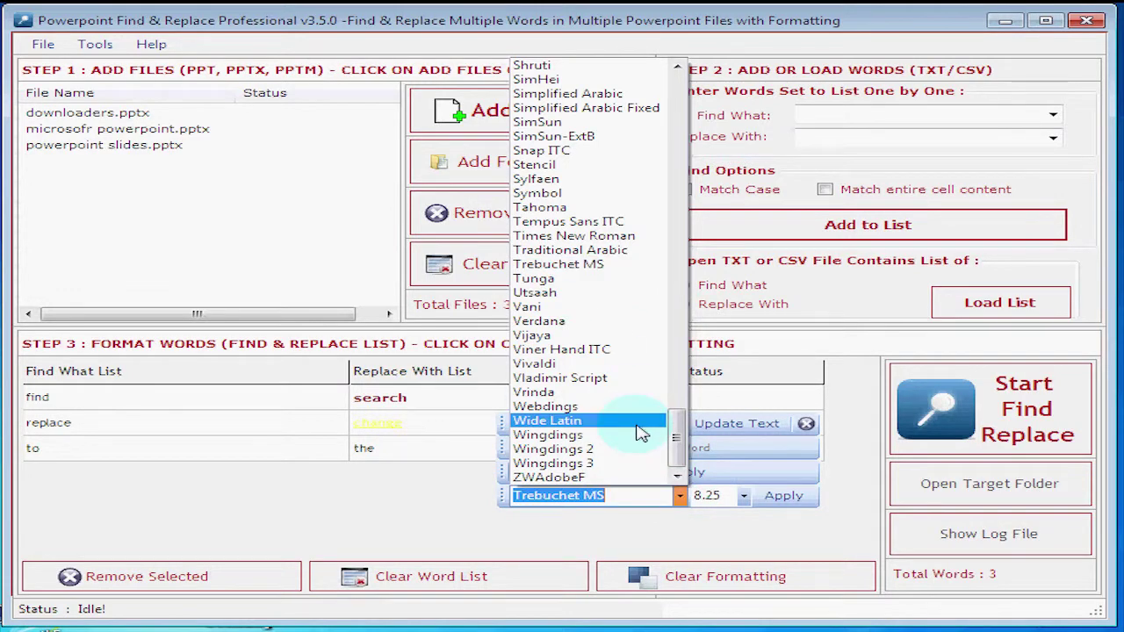
left_click(625, 324)
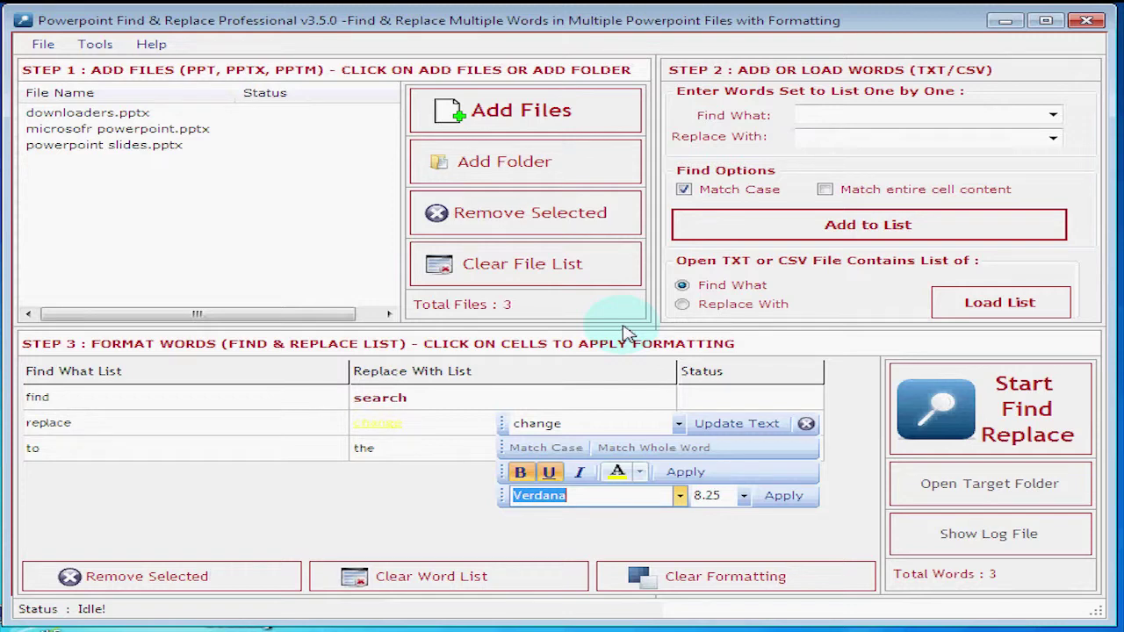
left_click(778, 498)
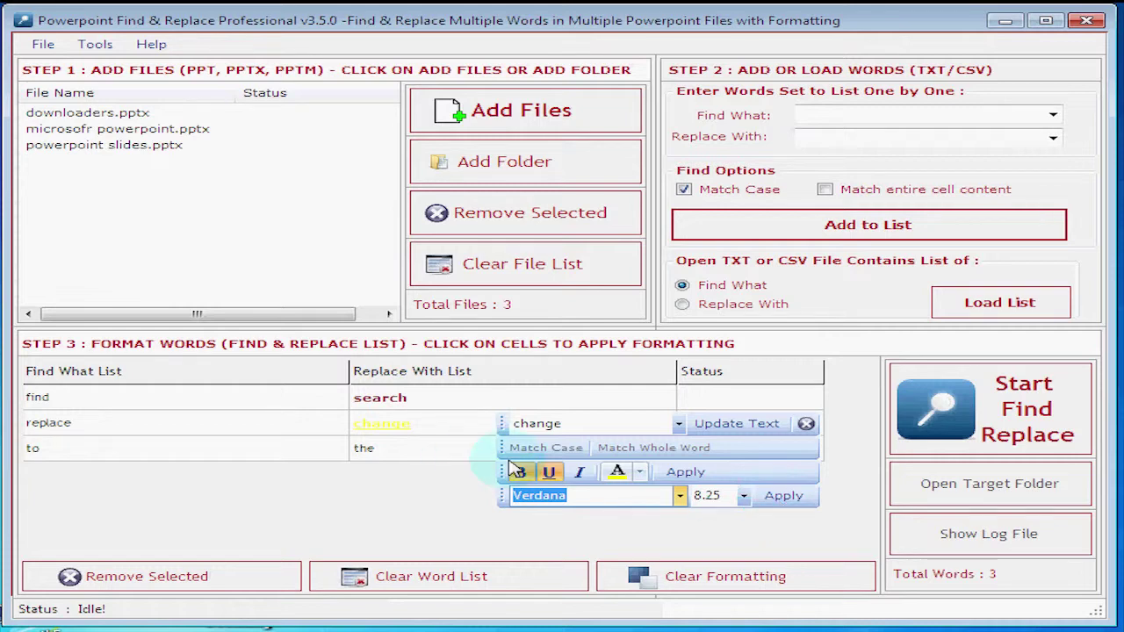
left_click(420, 455)
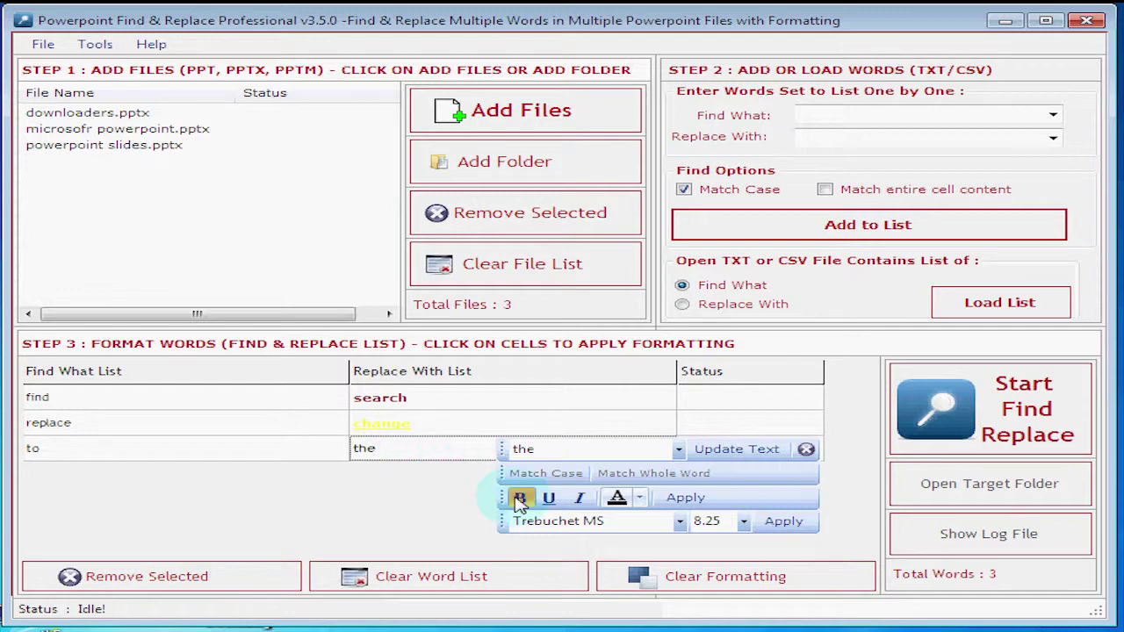
Add italic, red text colour and the Verdana font to the bold replacement the
left_click(577, 503)
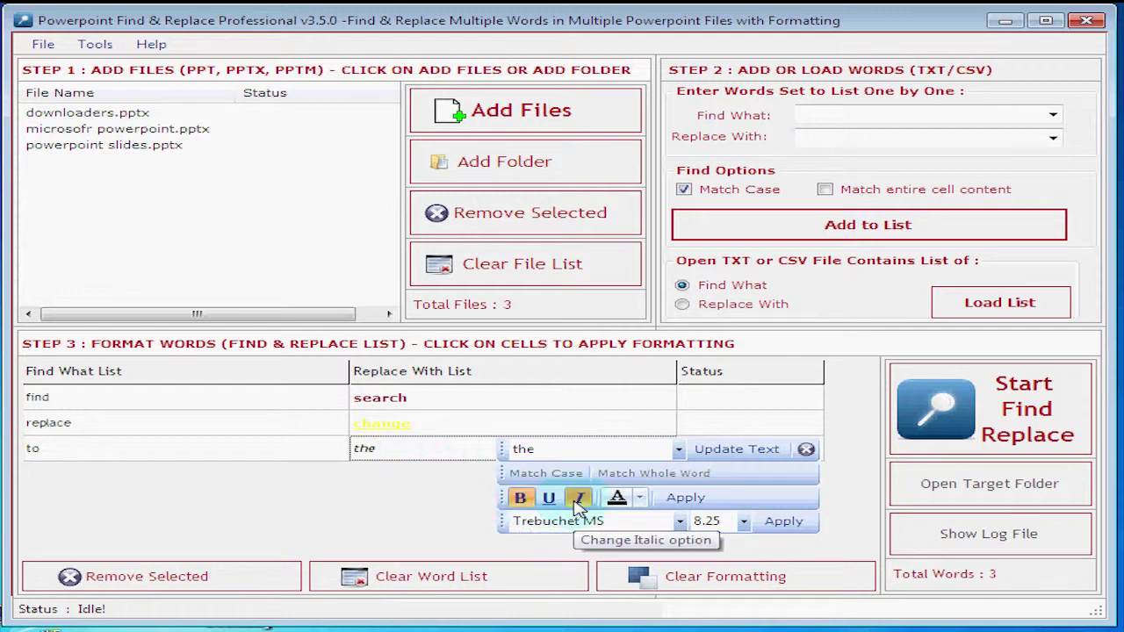
left_click(641, 499)
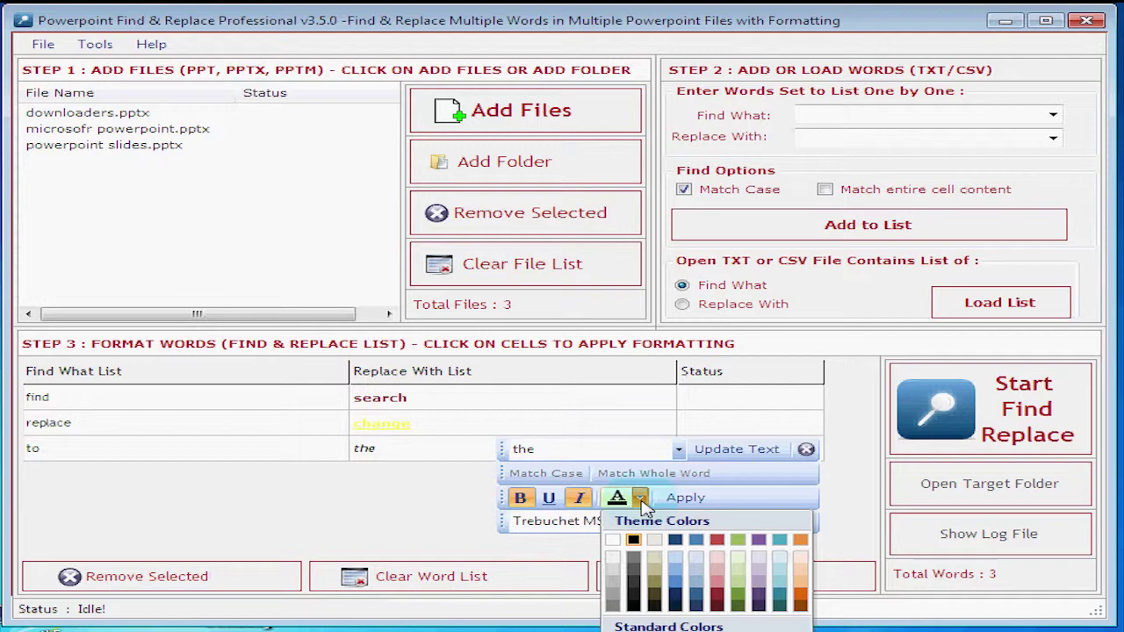
left_click(627, 628)
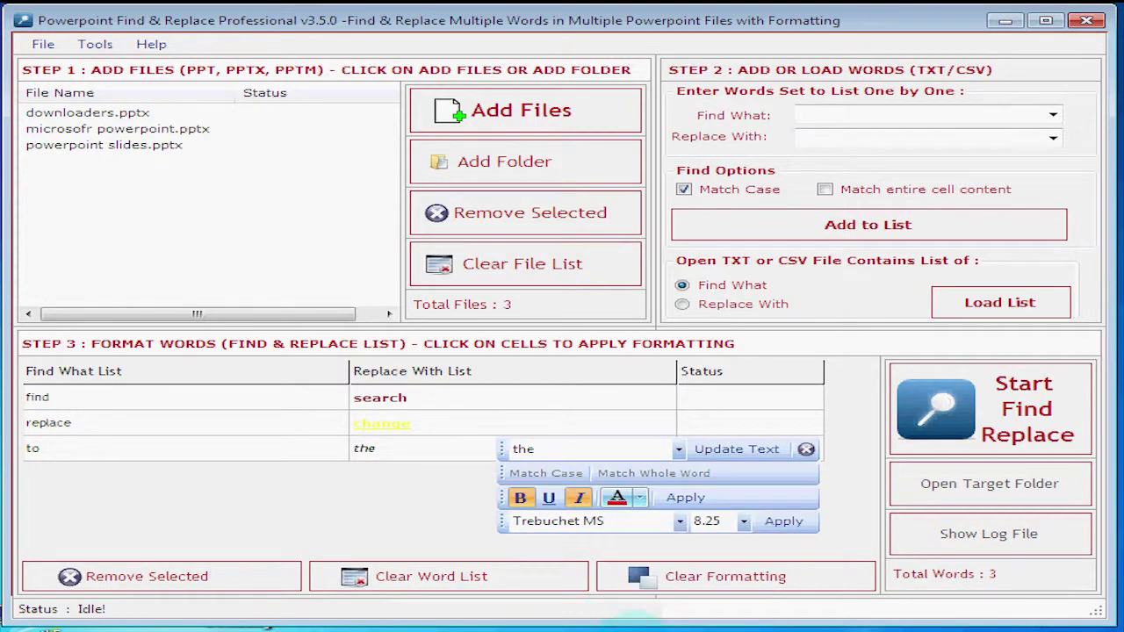
left_click(685, 498)
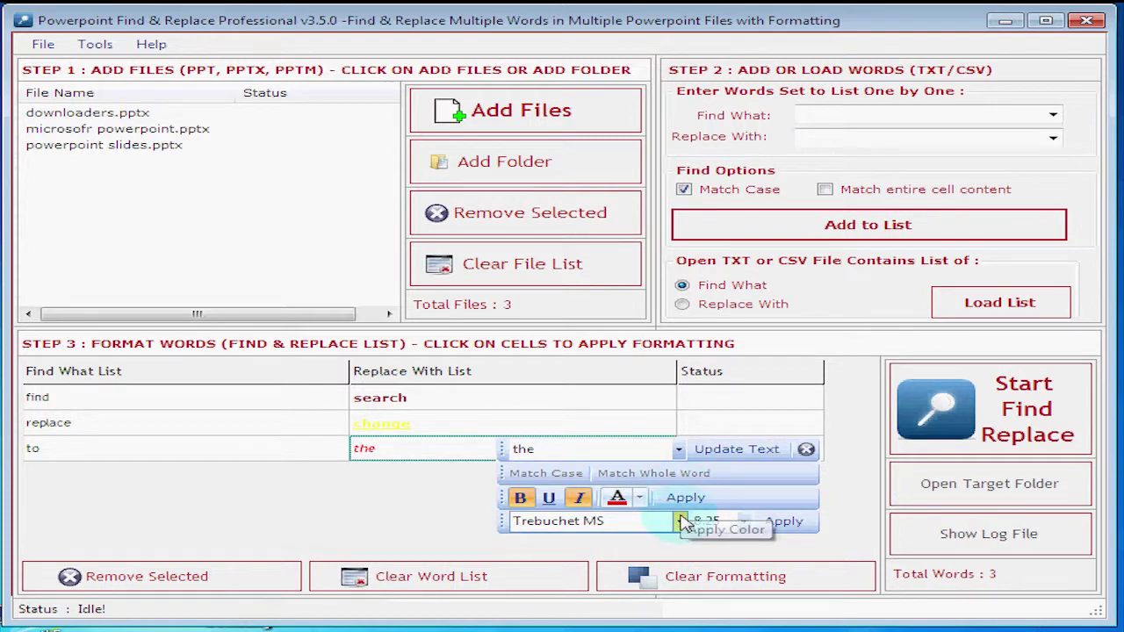
left_click(682, 522)
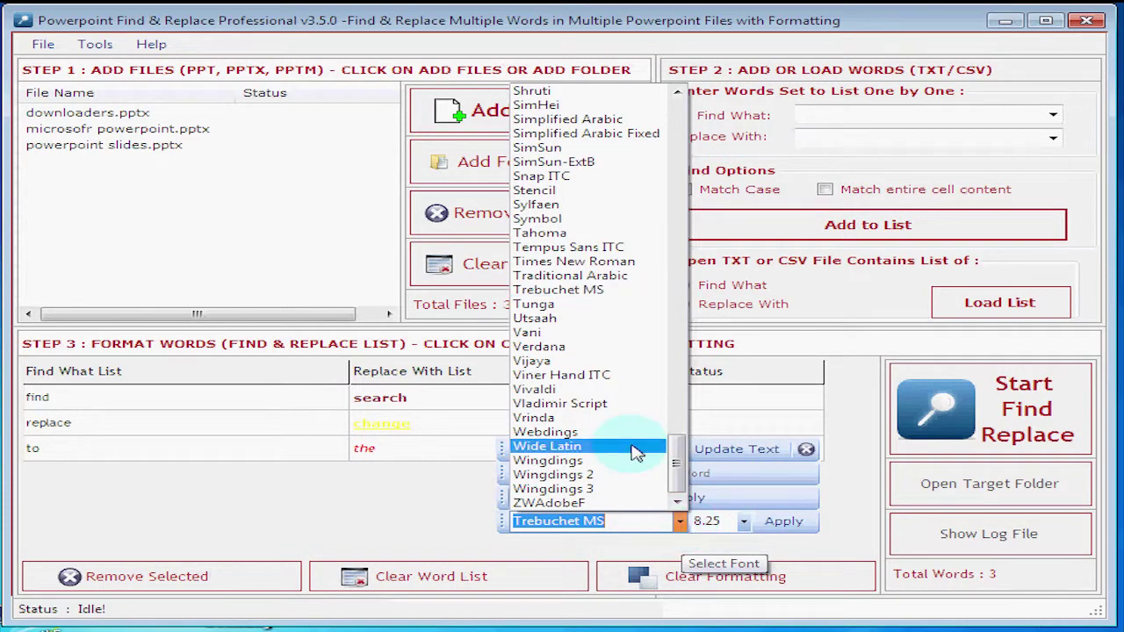
left_click(628, 351)
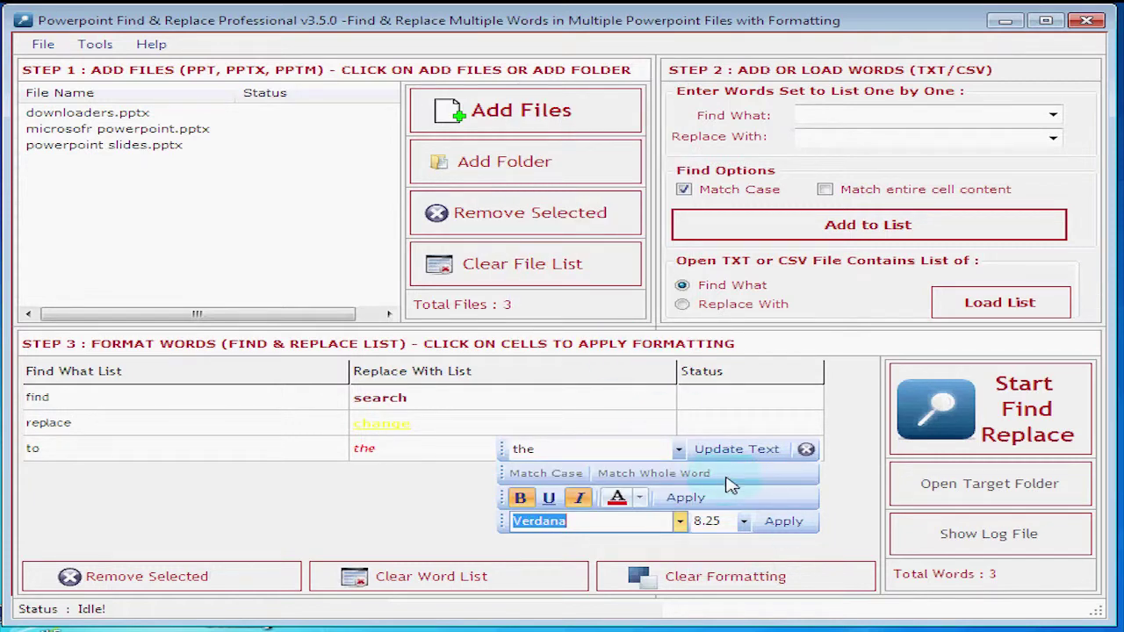
left_click(784, 523)
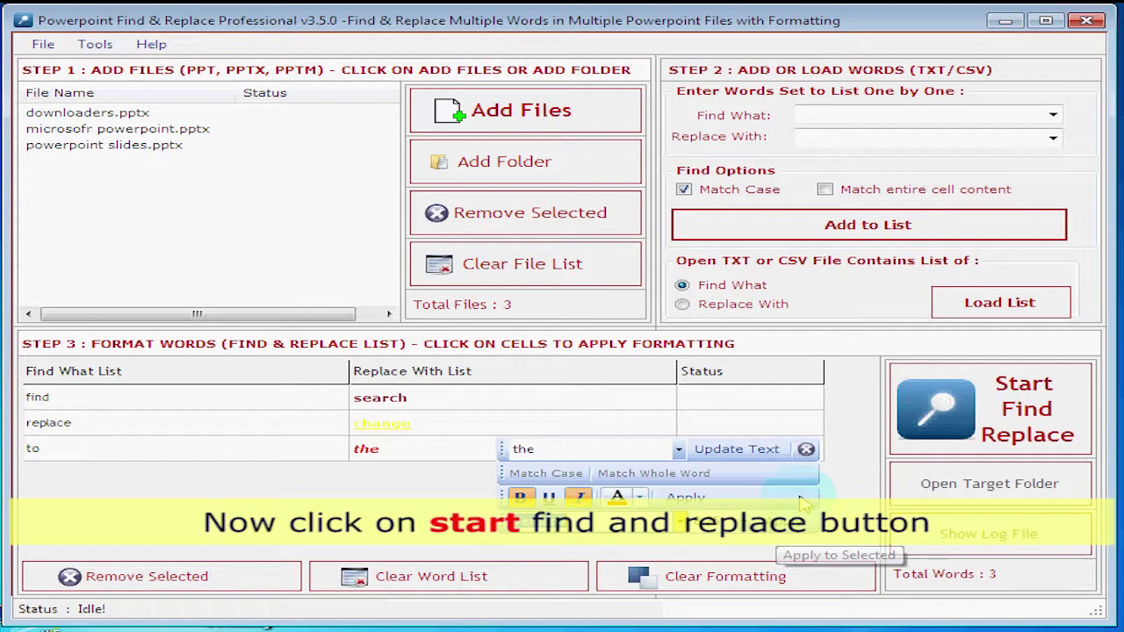
left_click(966, 413)
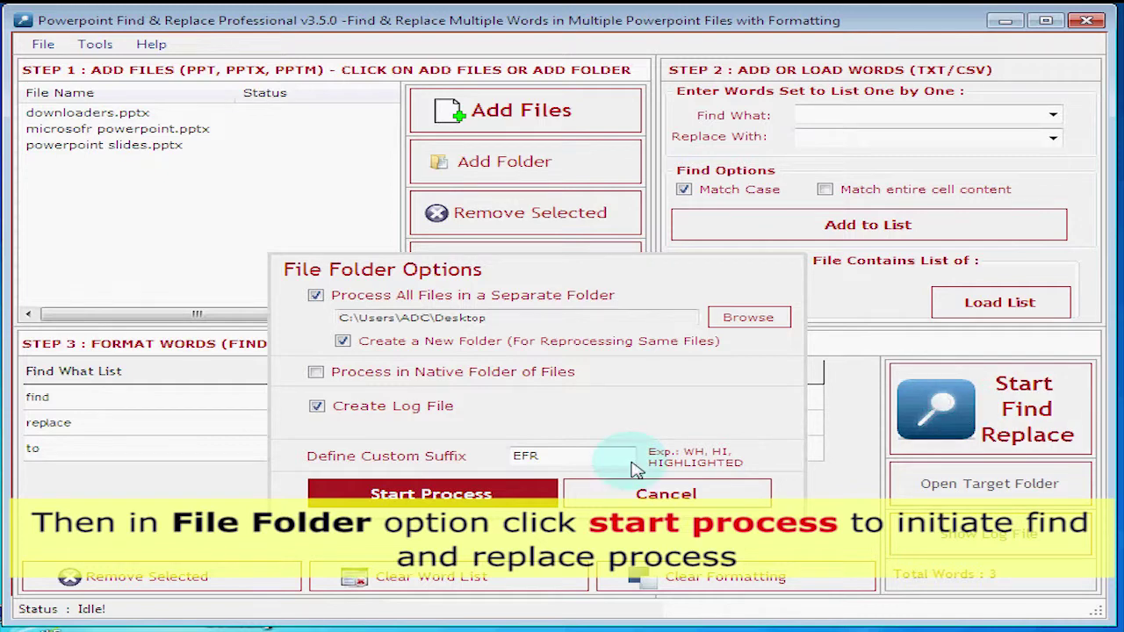
Process all three presentations, which finds 6, 11 and 17 words respectively
left_click(474, 497)
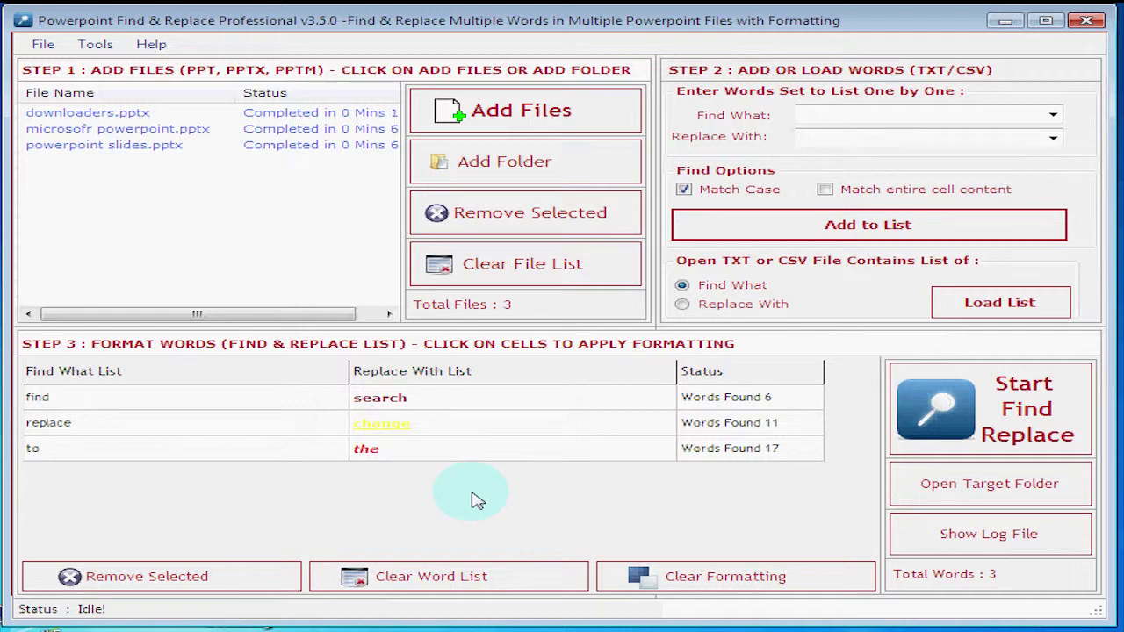
left_click(975, 534)
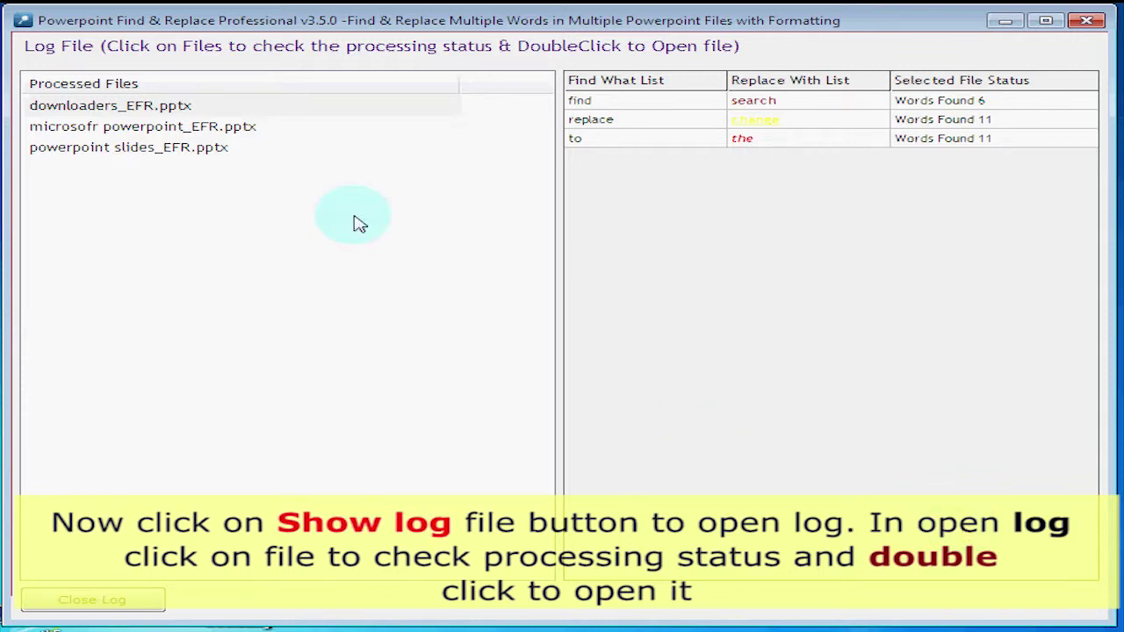
Open the processed copy downloaders_EFR.pptx from the log in PowerPoint
left_click(191, 109)
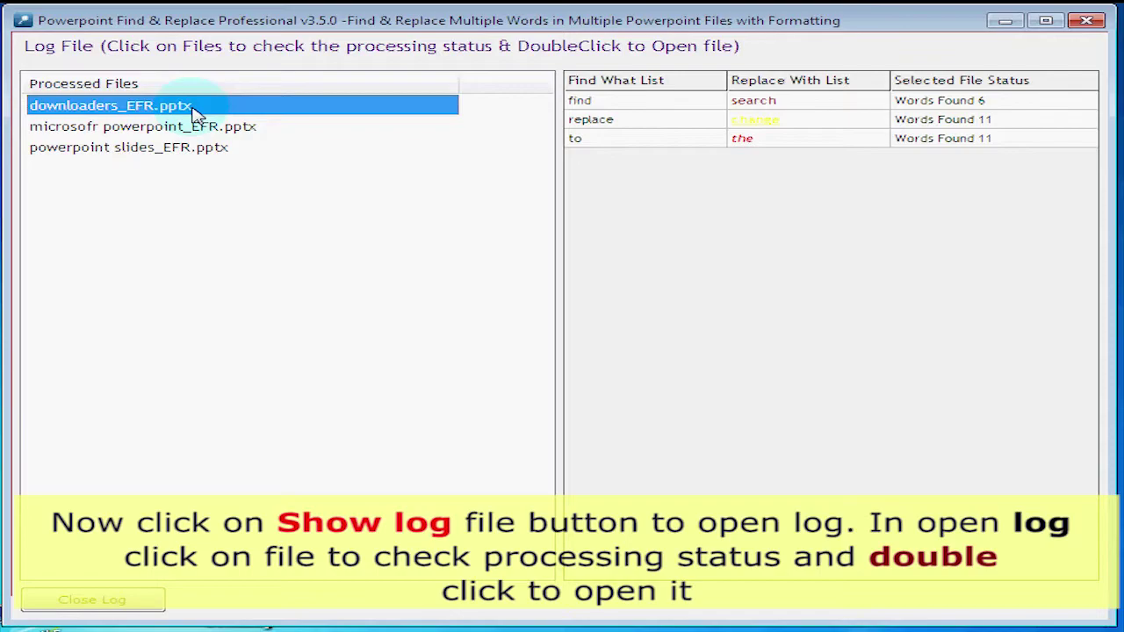
double_click(192, 109)
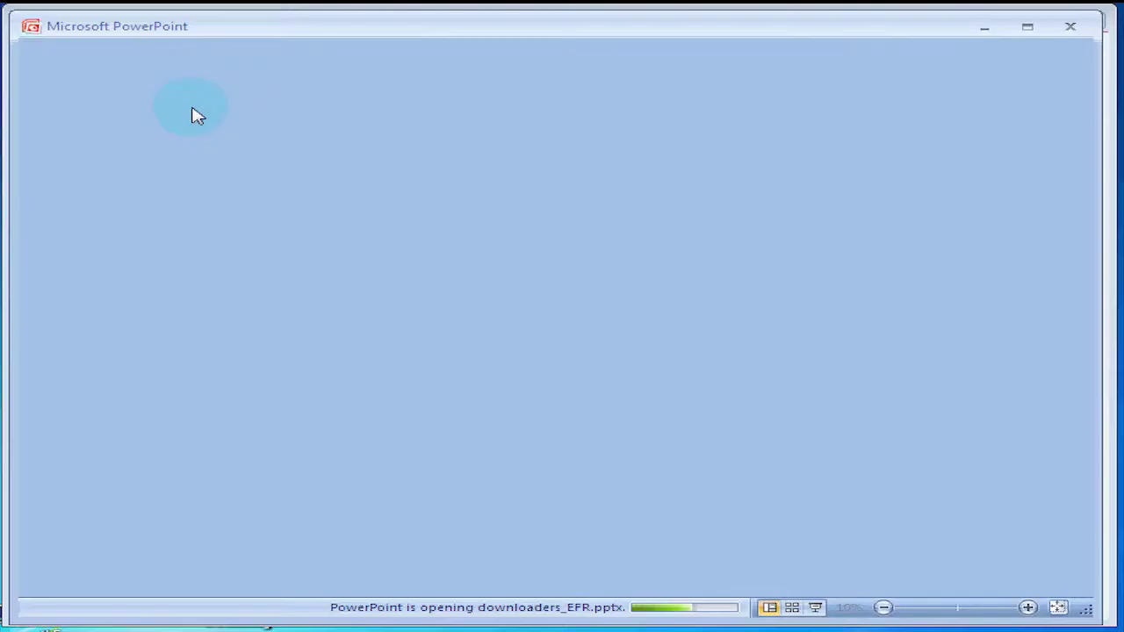